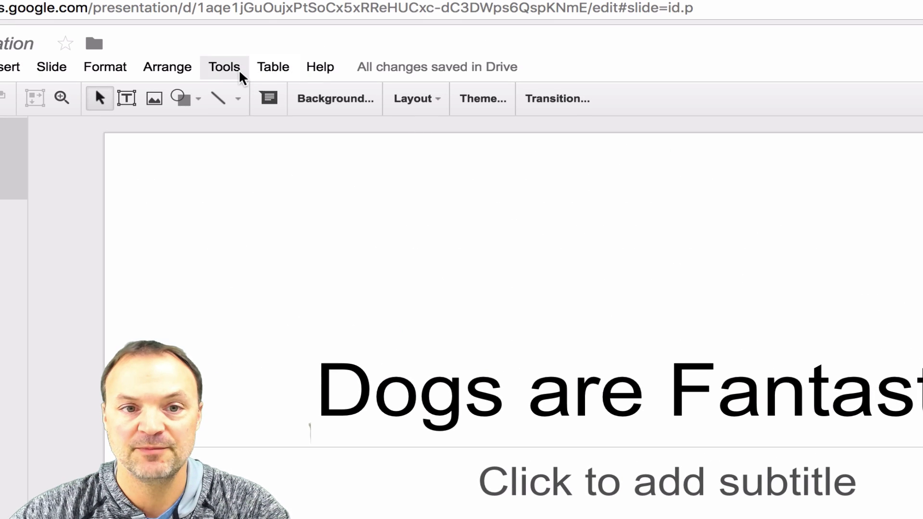
- Open the Explore panel from the Tools menu to get layout suggestions for the title slide
{"action": "left_click", "coordinate": [234, 75]}
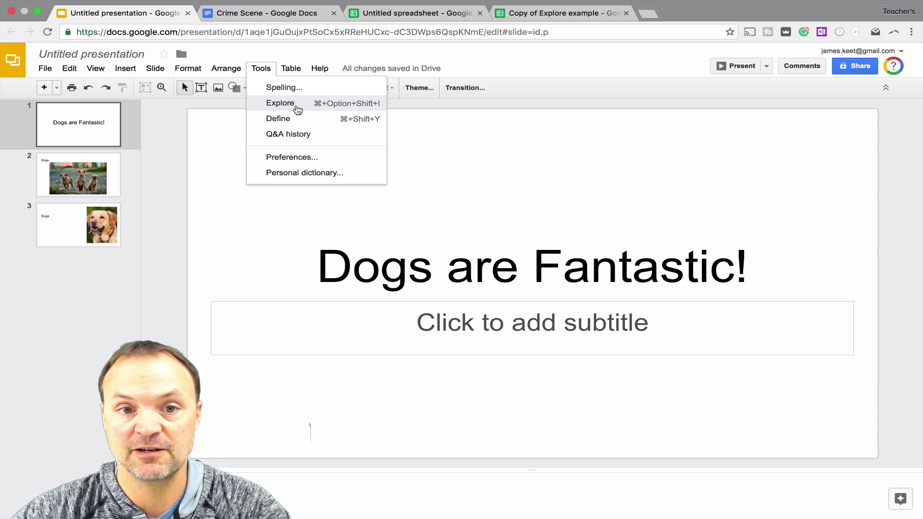
{"action": "left_click", "coordinate": [297, 110]}
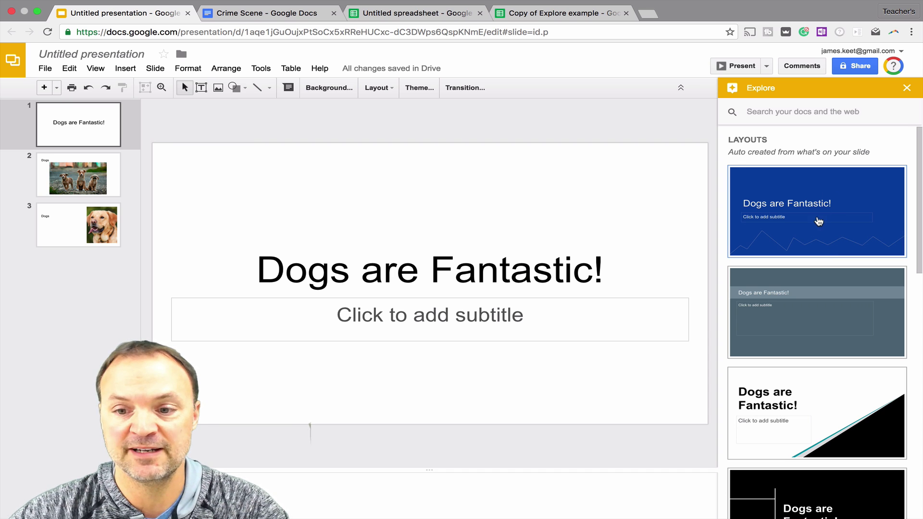
- Preview the blue, grey, white black-triangle and black white-lines layouts on the title slide
{"action": "scroll", "coordinate": [821, 214], "scroll_direction": "down", "scroll_amount": 2}
{"action": "scroll", "coordinate": [818, 221], "scroll_direction": "up", "scroll_amount": 2}
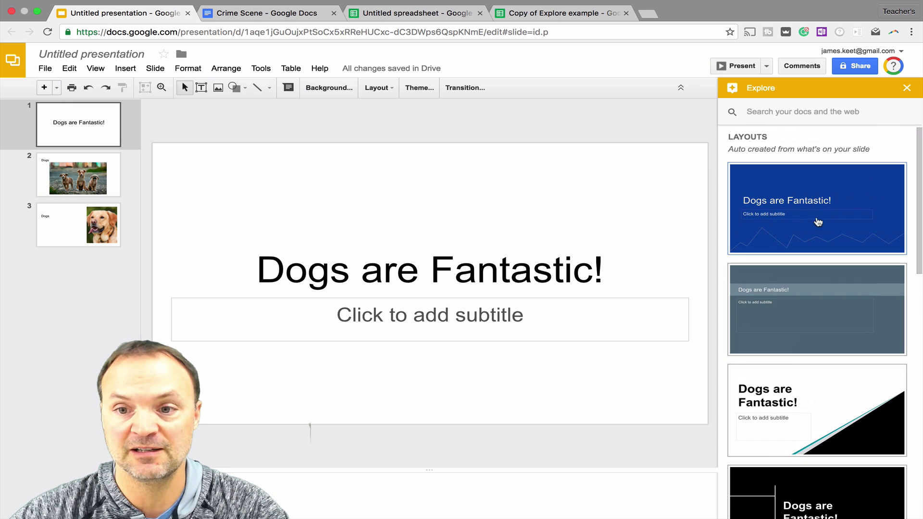
{"action": "left_click", "coordinate": [818, 221]}
{"action": "left_click", "coordinate": [823, 322]}
{"action": "scroll", "coordinate": [823, 322], "scroll_direction": "down", "scroll_amount": 2}
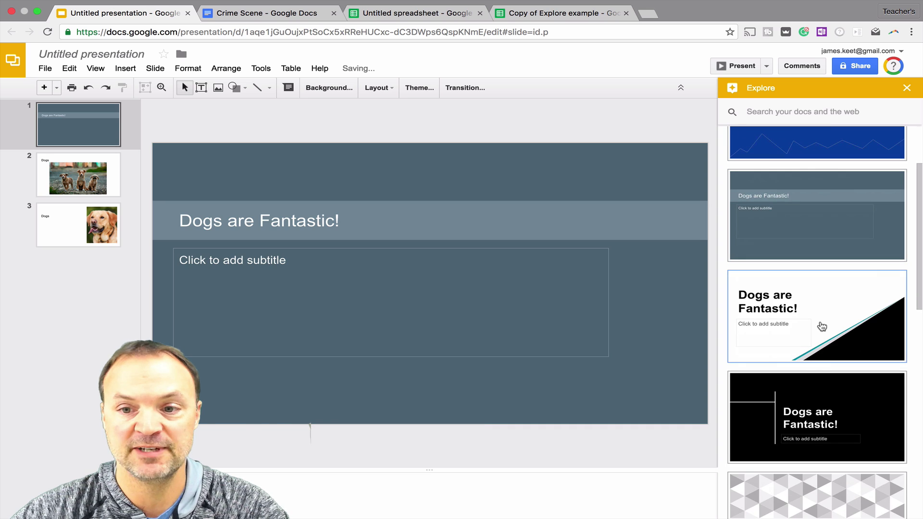
{"action": "left_click", "coordinate": [820, 325]}
{"action": "scroll", "coordinate": [820, 325], "scroll_direction": "down", "scroll_amount": 2}
{"action": "left_click", "coordinate": [811, 348]}
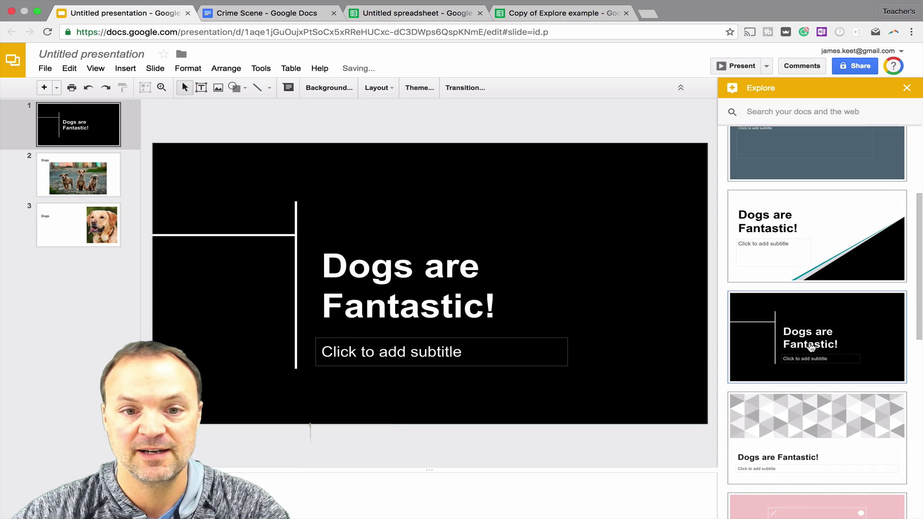
- Try the grey banner and navy-green layouts, then keep the white layout with a red block
{"action": "scroll", "coordinate": [812, 346], "scroll_direction": "down", "scroll_amount": 3}
{"action": "left_click", "coordinate": [821, 287]}
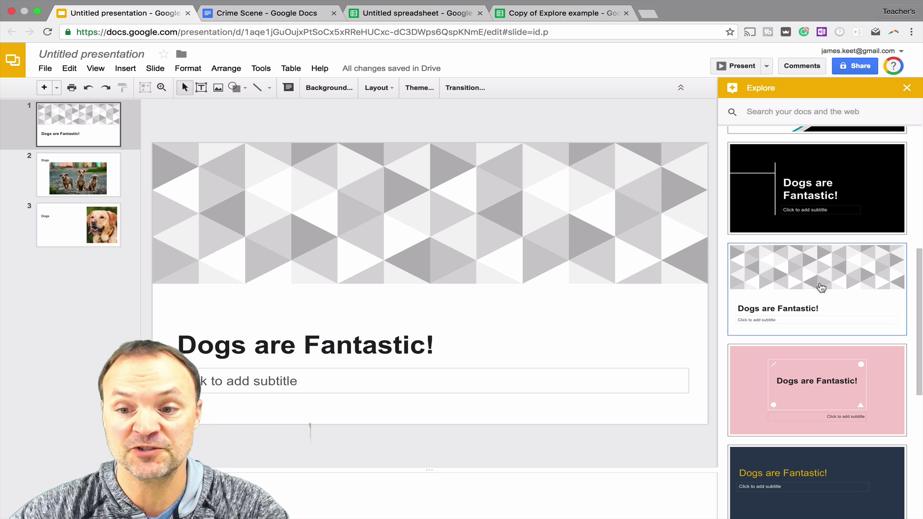
{"action": "scroll", "coordinate": [820, 289], "scroll_direction": "down", "scroll_amount": 2}
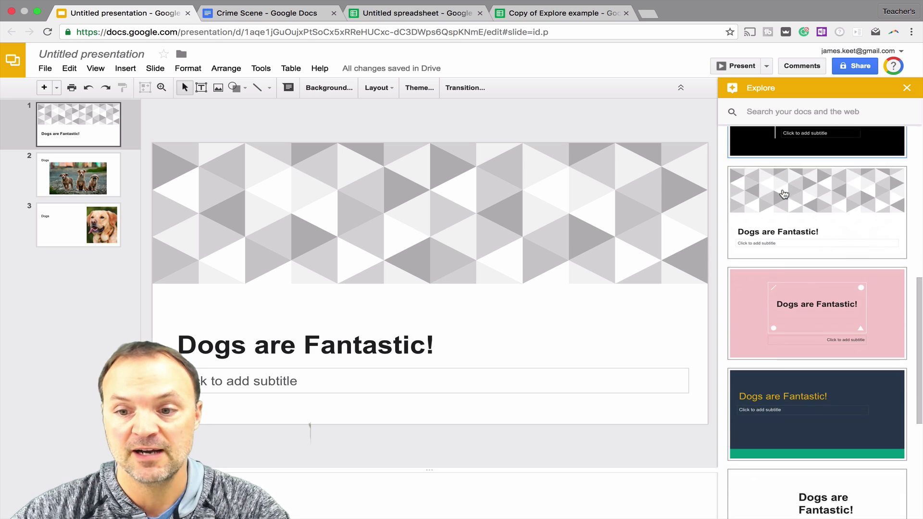
{"action": "scroll", "coordinate": [797, 288], "scroll_direction": "down", "scroll_amount": 2}
{"action": "left_click", "coordinate": [817, 337]}
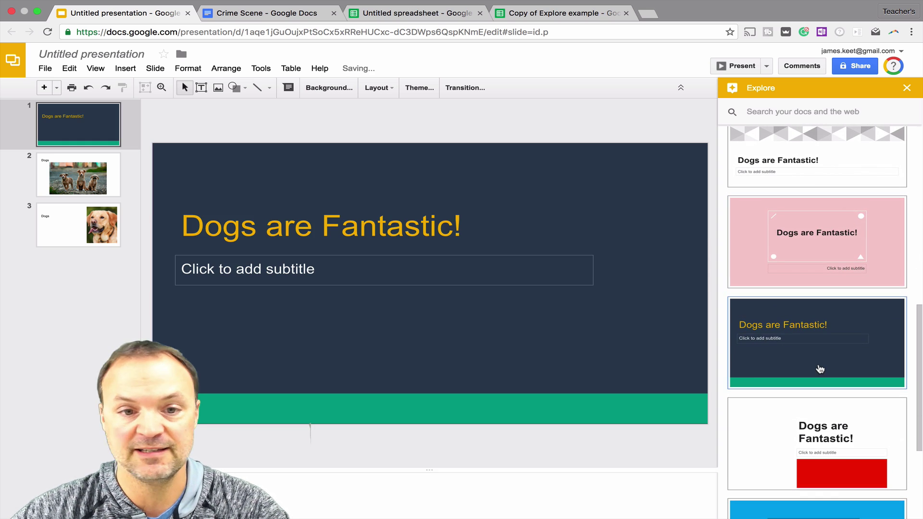
{"action": "scroll", "coordinate": [812, 385], "scroll_direction": "down", "scroll_amount": 3}
{"action": "scroll", "coordinate": [809, 423], "scroll_direction": "down", "scroll_amount": 2}
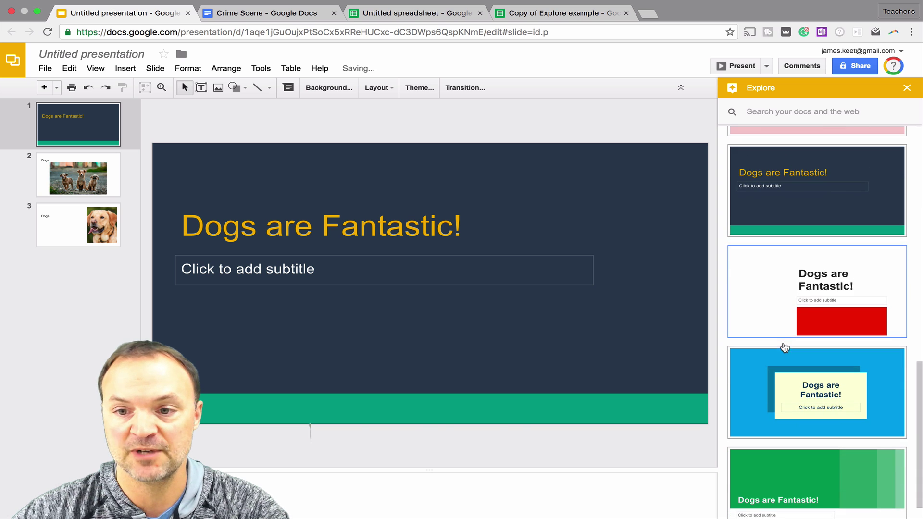
{"action": "left_click", "coordinate": [763, 298]}
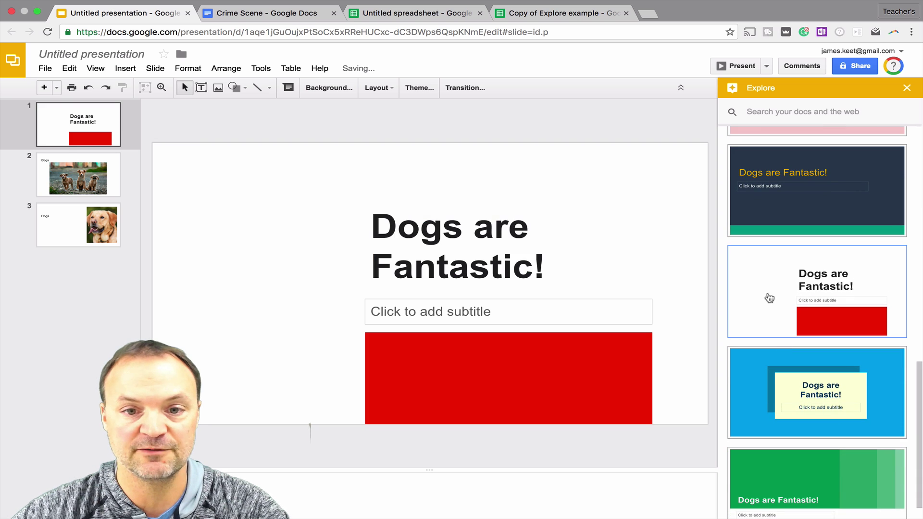
- On the puppies slide, try the photo-banner, dark centered-title and dark left-box layouts
{"action": "left_click", "coordinate": [95, 183]}
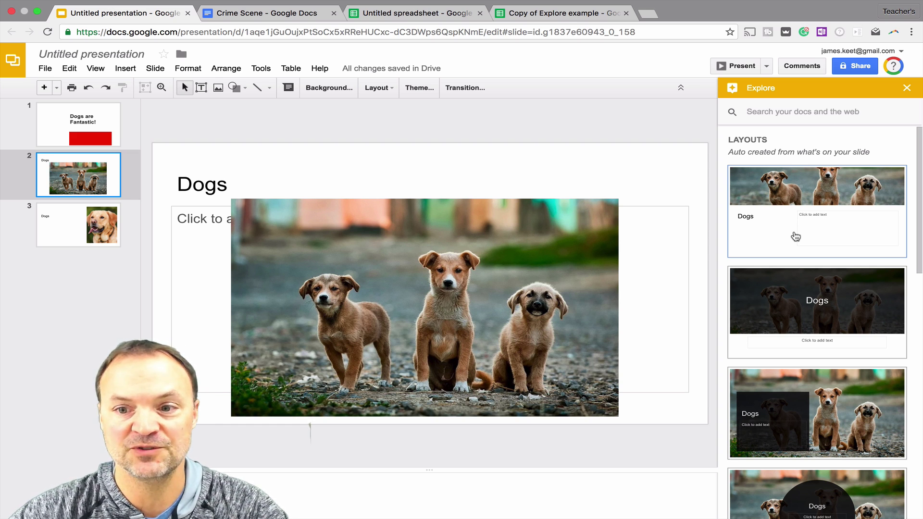
{"action": "left_click", "coordinate": [795, 236]}
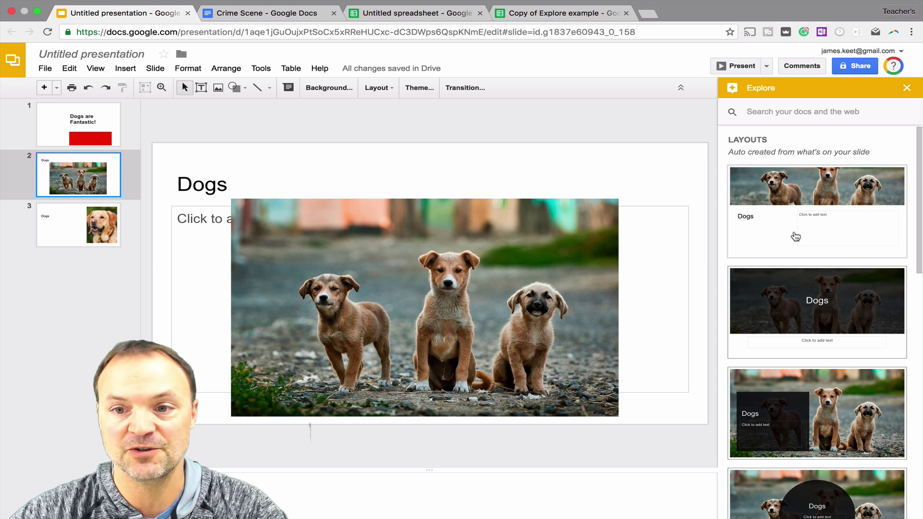
{"action": "scroll", "coordinate": [844, 432], "scroll_direction": "down", "scroll_amount": 1}
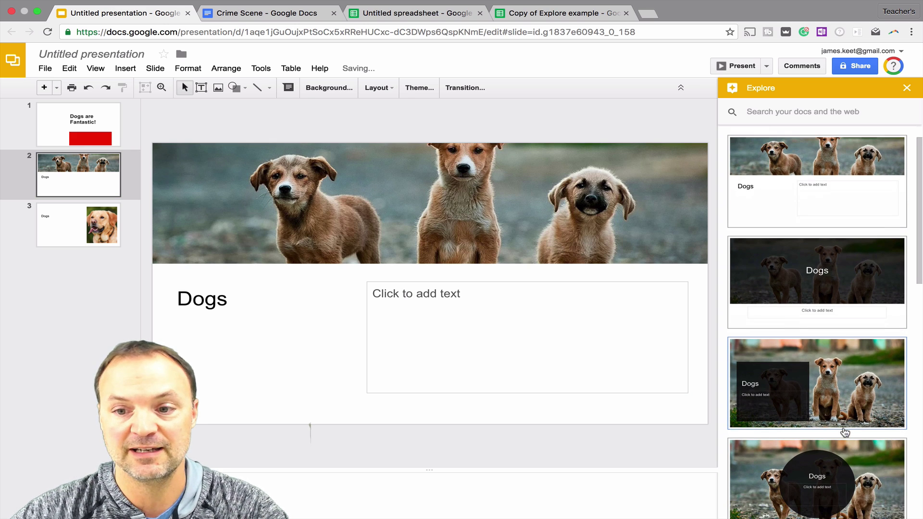
{"action": "left_click", "coordinate": [841, 291]}
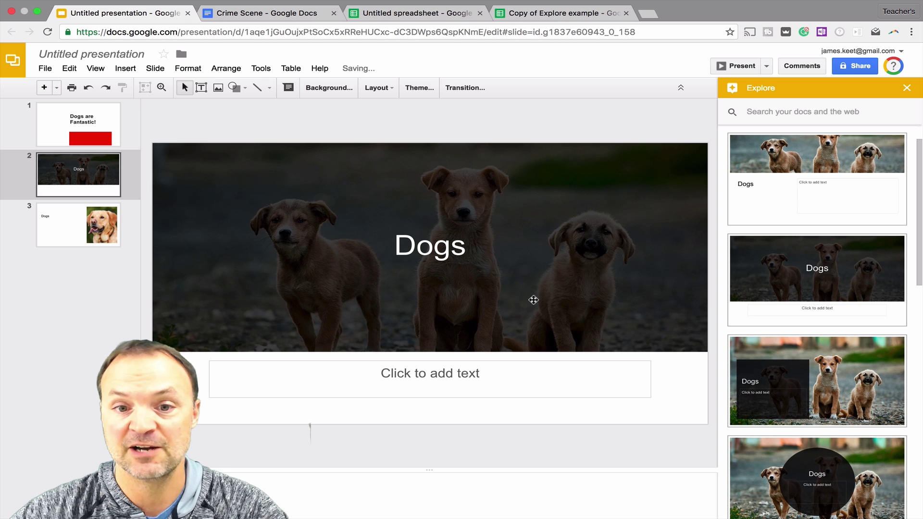
{"action": "scroll", "coordinate": [817, 317], "scroll_direction": "down", "scroll_amount": 1}
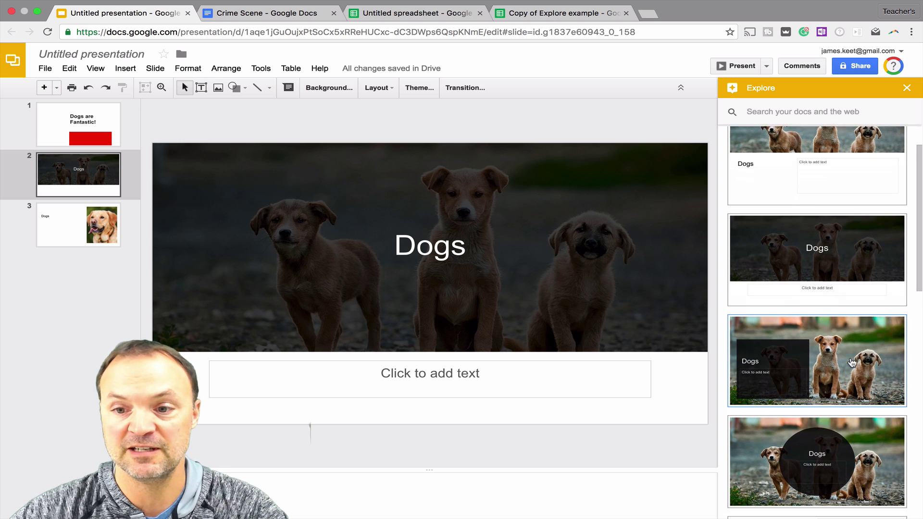
{"action": "left_click", "coordinate": [842, 323]}
- Try the circle, framed-photo and black-box layouts, keep the faded left-panel one, then go to slide 3
{"action": "scroll", "coordinate": [842, 323], "scroll_direction": "down", "scroll_amount": 1}
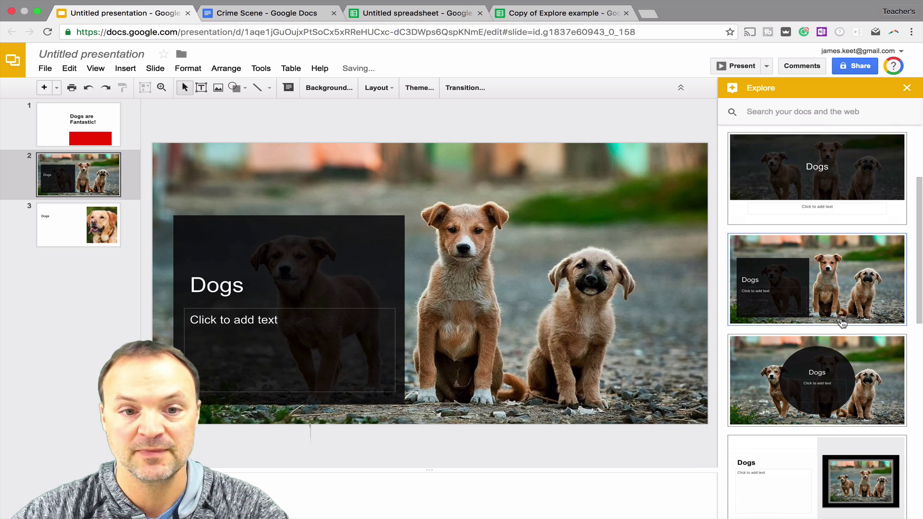
{"action": "left_click", "coordinate": [877, 381]}
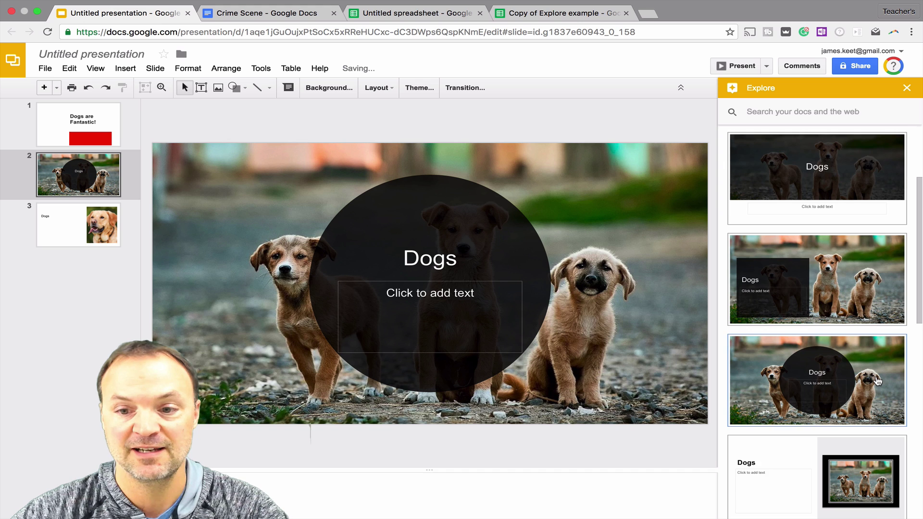
{"action": "left_click", "coordinate": [878, 381]}
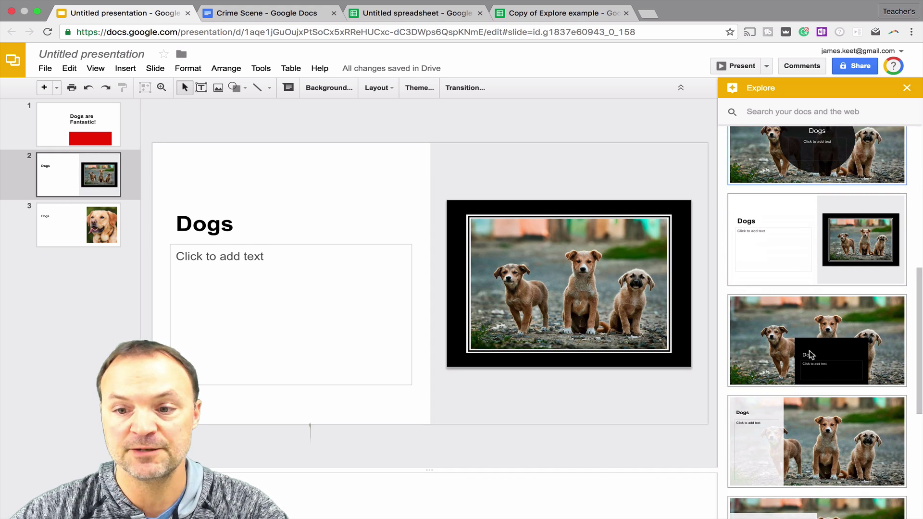
{"action": "left_click", "coordinate": [808, 339]}
{"action": "scroll", "coordinate": [805, 334], "scroll_direction": "down", "scroll_amount": 1}
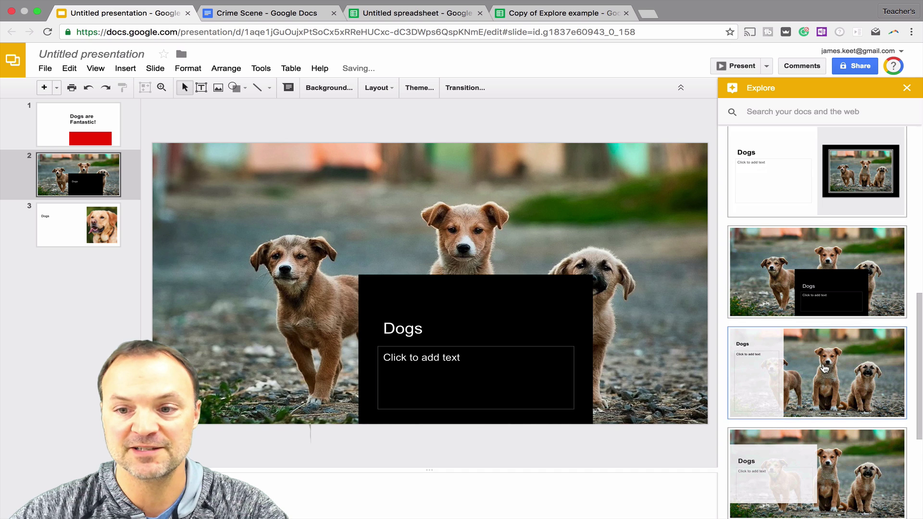
{"action": "left_click", "coordinate": [825, 369]}
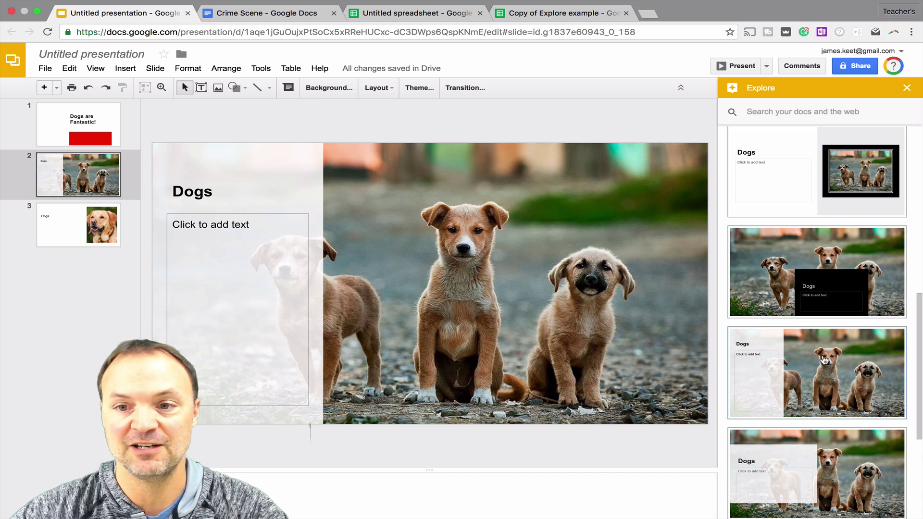
{"action": "left_click", "coordinate": [69, 233]}
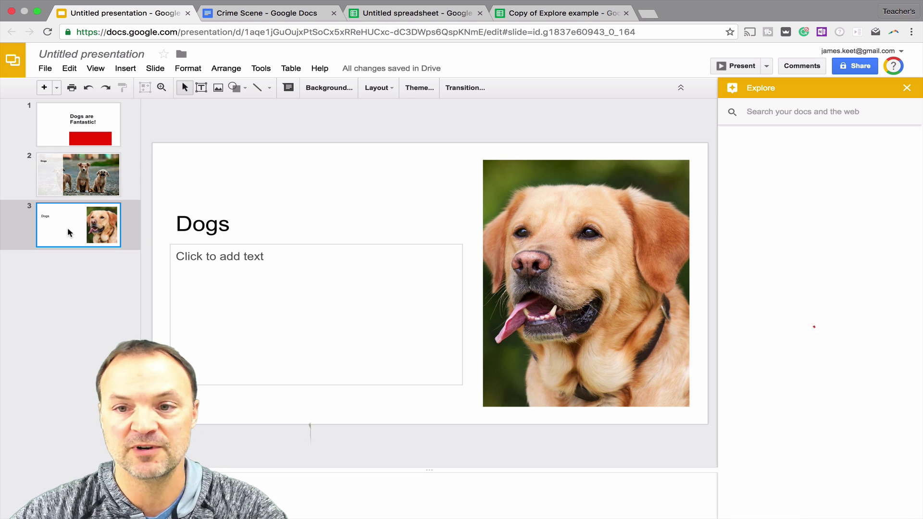
- Try several slide 3 layouts, apply the green Dogs panel layout, then switch to the Crime Scene document
{"action": "left_click", "coordinate": [794, 209]}
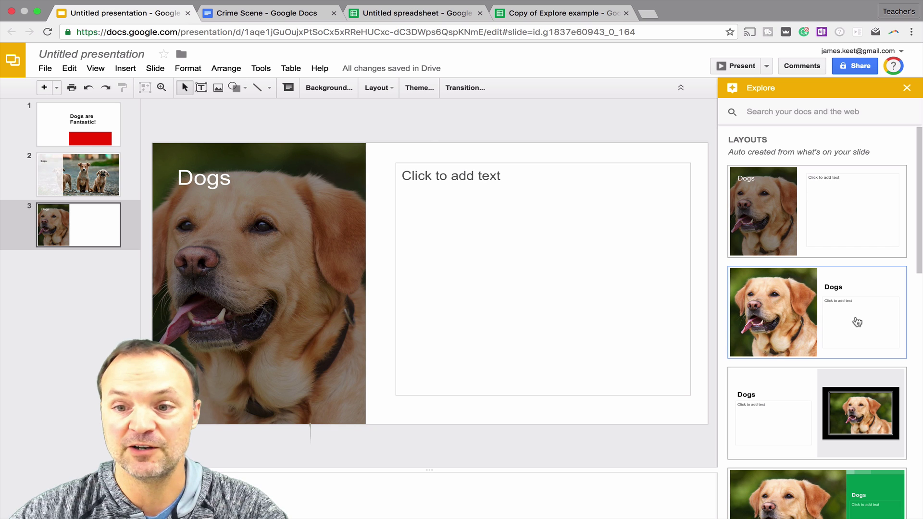
{"action": "left_click", "coordinate": [856, 321]}
{"action": "left_click", "coordinate": [796, 424]}
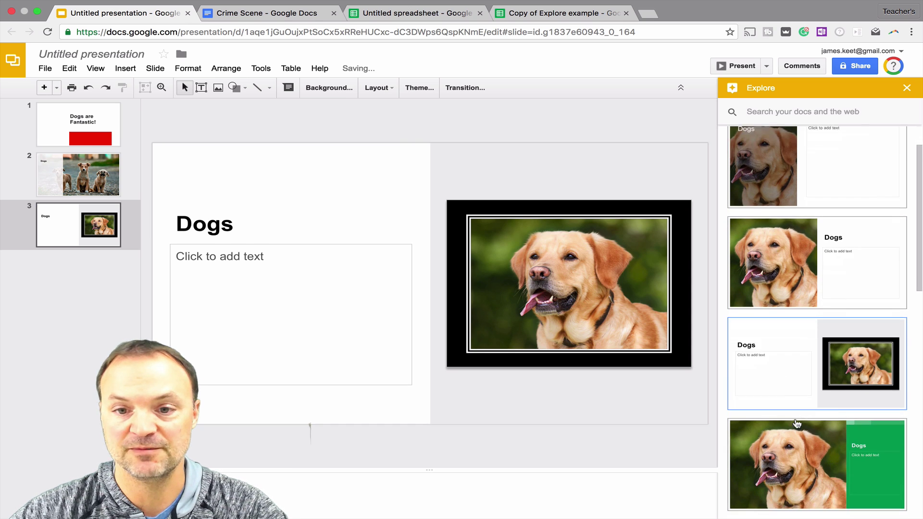
{"action": "scroll", "coordinate": [797, 424], "scroll_direction": "down", "scroll_amount": 2}
{"action": "left_click", "coordinate": [788, 438]}
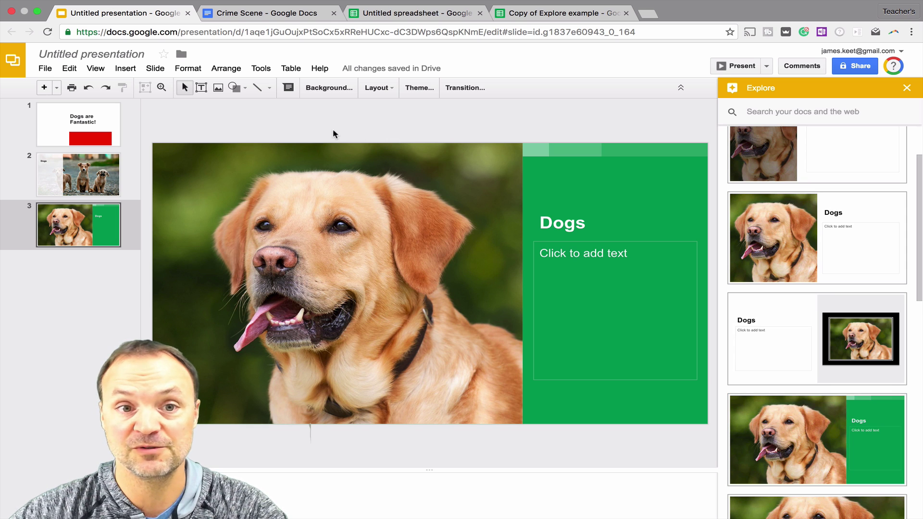
{"action": "left_click", "coordinate": [246, 16]}
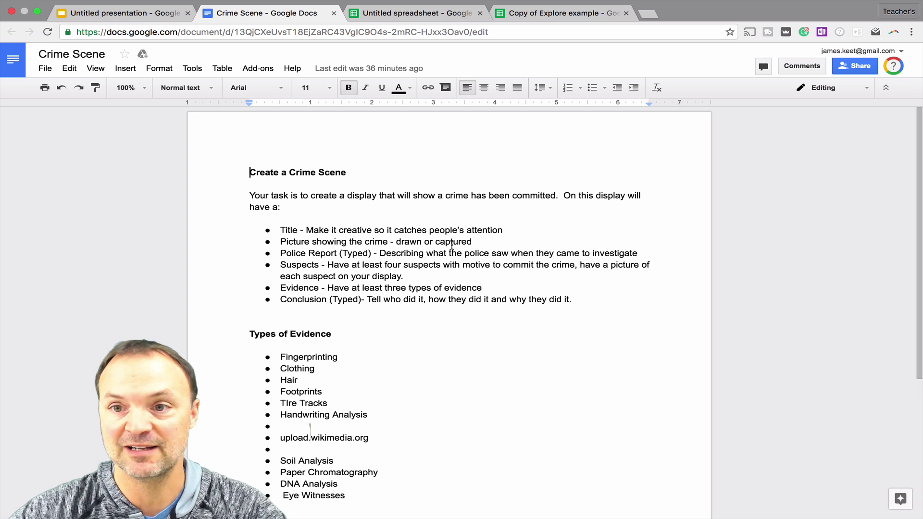
- Scroll through the Crime Scene document and open its Explore panel of suggested topics and images
{"action": "scroll", "coordinate": [726, 212], "scroll_direction": "down", "scroll_amount": 2}
{"action": "scroll", "coordinate": [725, 212], "scroll_direction": "up", "scroll_amount": 2}
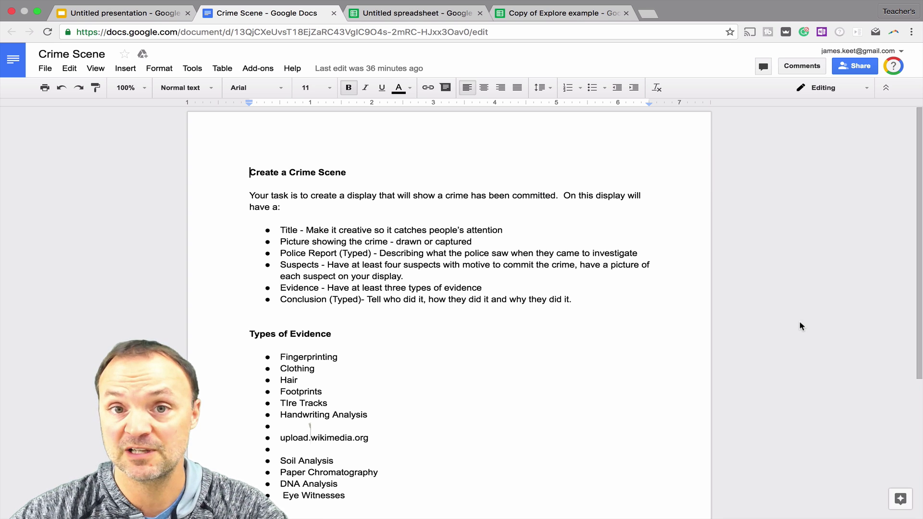
{"action": "left_click", "coordinate": [901, 501]}
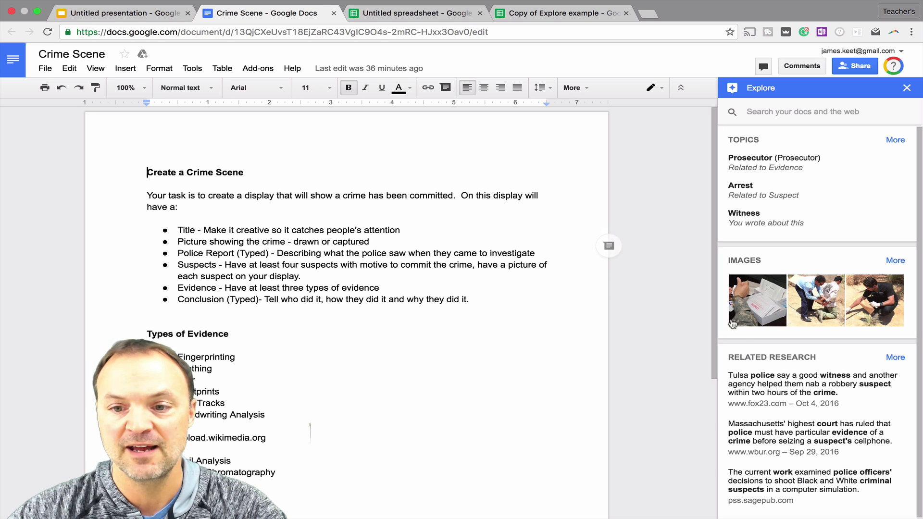
{"action": "mouse_move", "coordinate": [751, 312]}
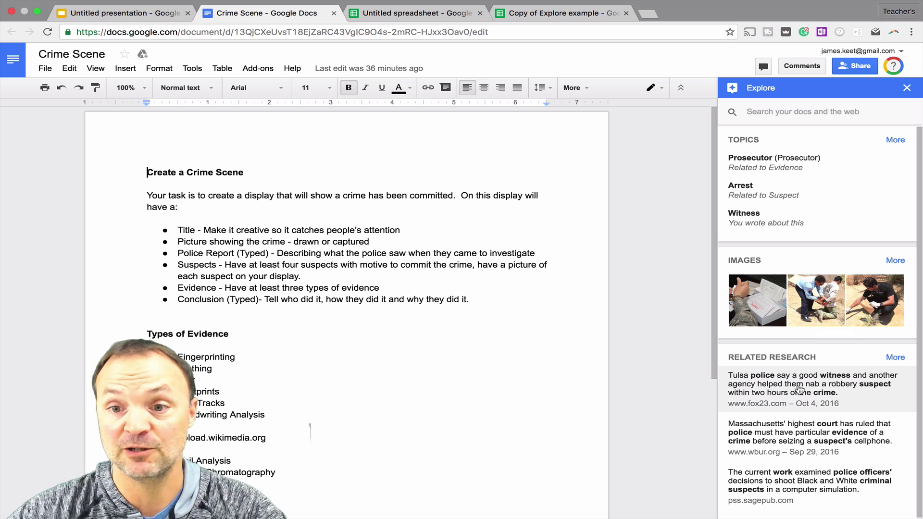
{"action": "scroll", "coordinate": [798, 401], "scroll_direction": "down", "scroll_amount": 1}
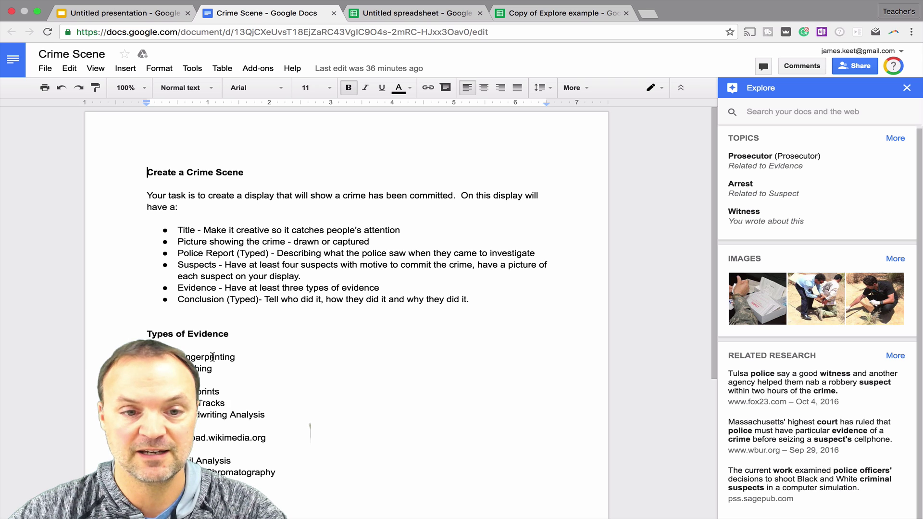
- Select and copy the phrase 'Handwriting Analysis' from the document
{"action": "double_click", "coordinate": [211, 416]}
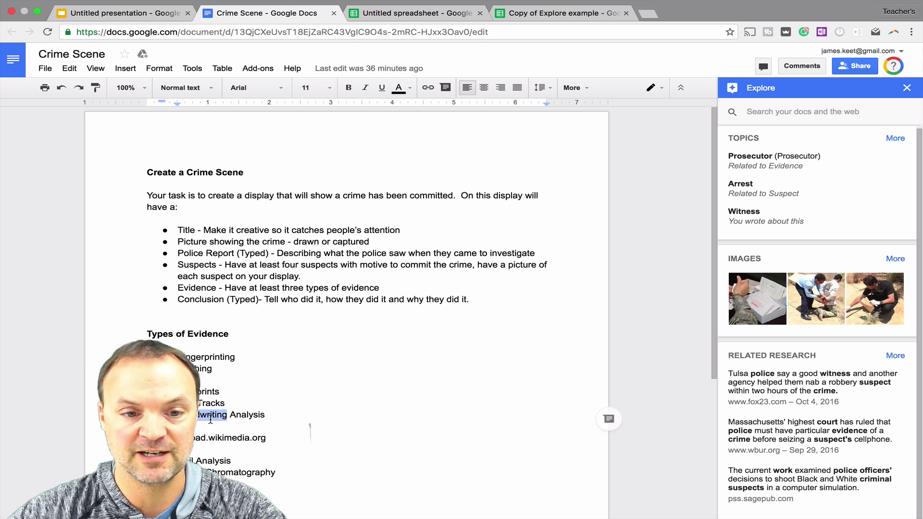
{"action": "left_click_drag", "start_coordinate": [211, 418], "coordinate": [265, 416]}
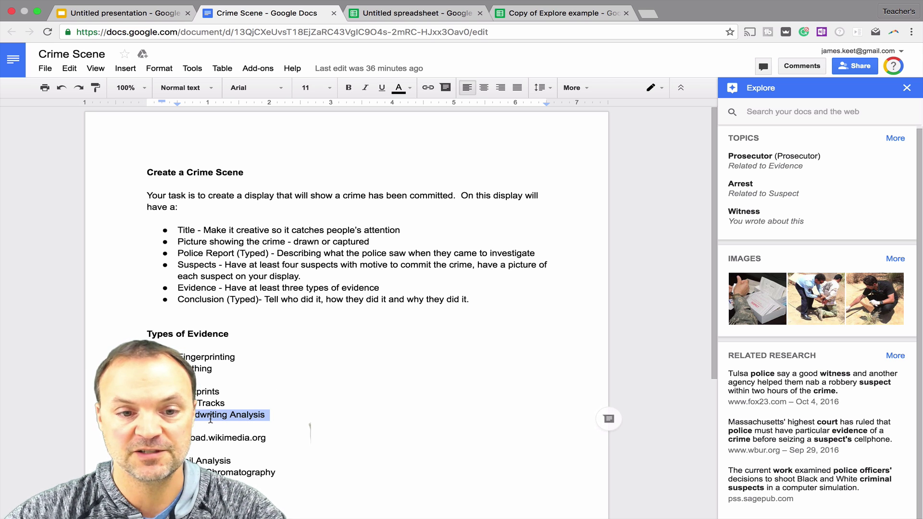
{"action": "right_click", "coordinate": [213, 417]}
{"action": "left_click", "coordinate": [272, 224]}
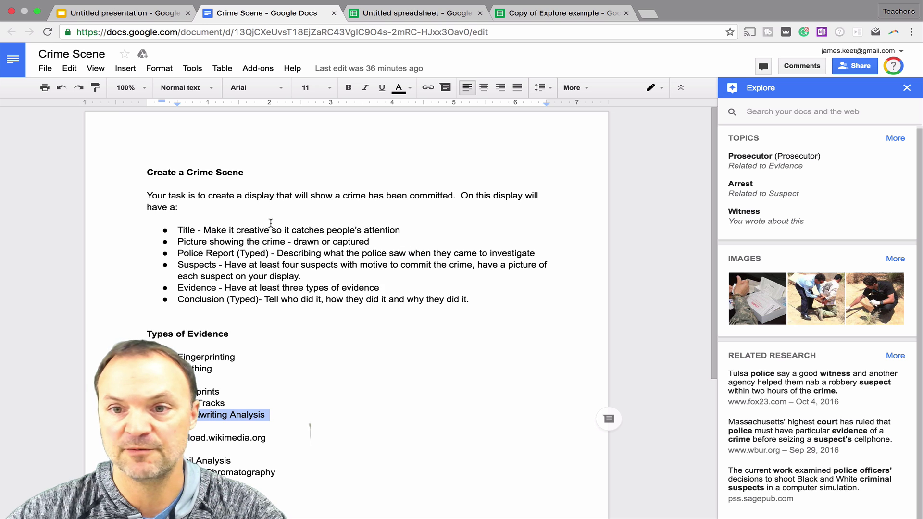
- Paste 'Handwriting Analysis' into the Explore search, run it, and show the image results
{"action": "left_click", "coordinate": [777, 112]}
{"action": "right_click", "coordinate": [776, 112]}
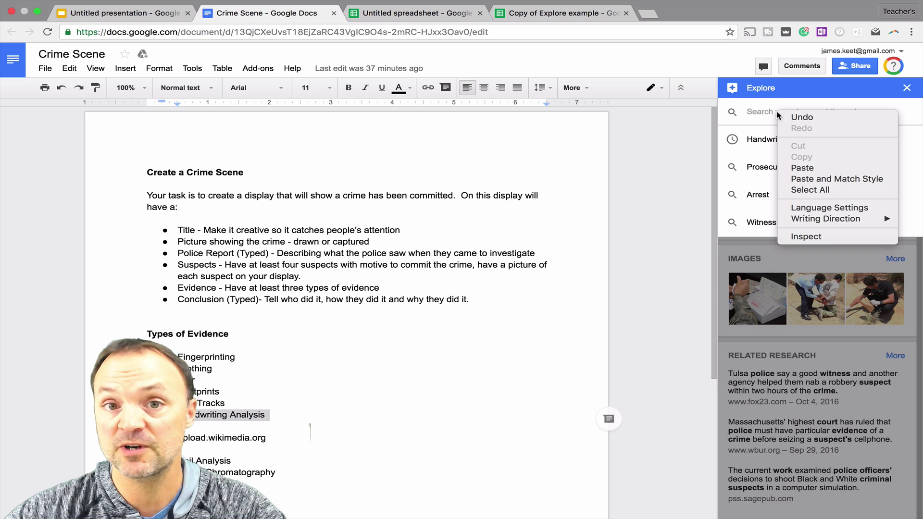
{"action": "left_click", "coordinate": [816, 168]}
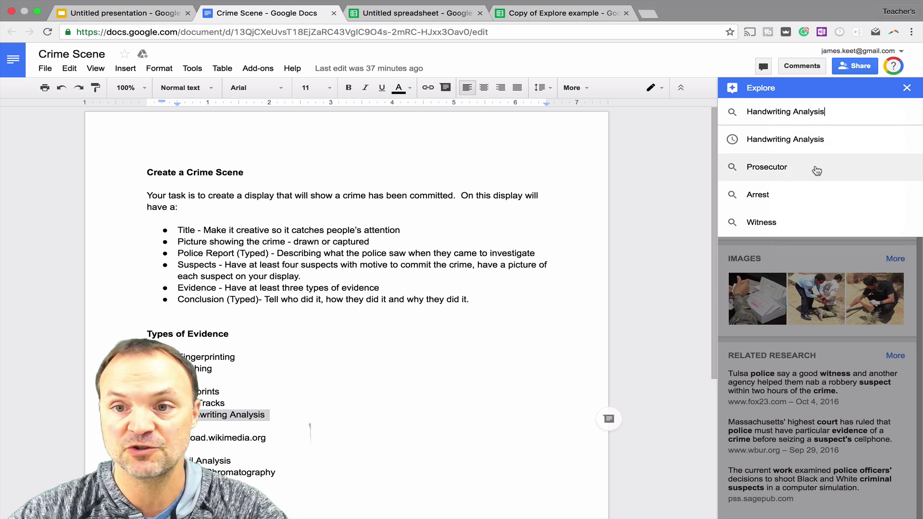
{"action": "left_click", "coordinate": [823, 142]}
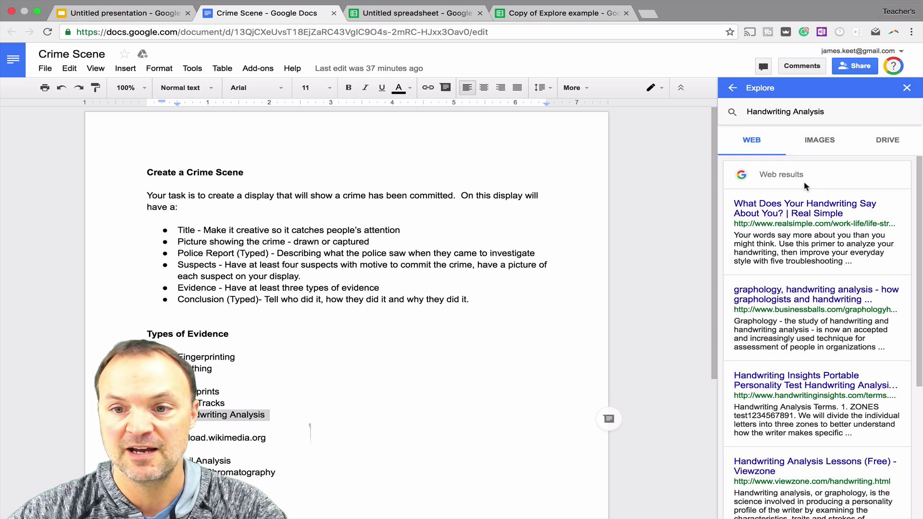
{"action": "scroll", "coordinate": [803, 286], "scroll_direction": "down", "scroll_amount": 2}
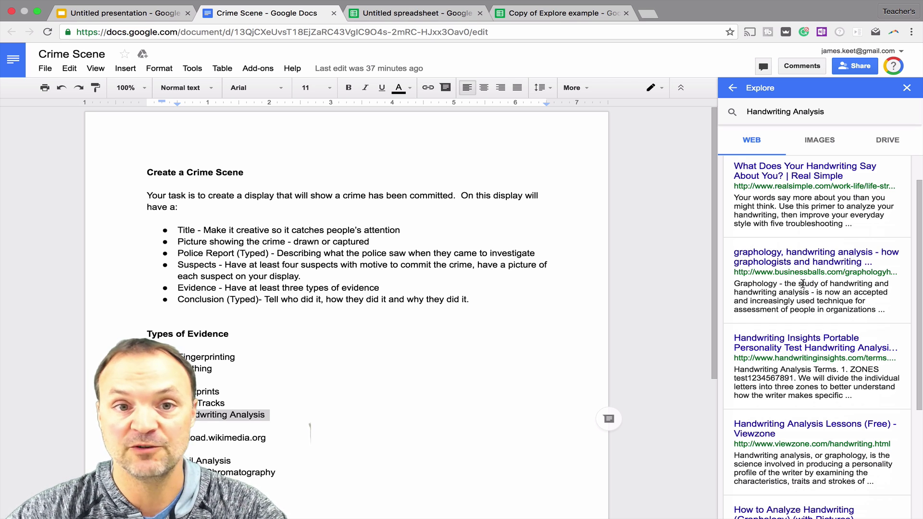
{"action": "left_click", "coordinate": [820, 142]}
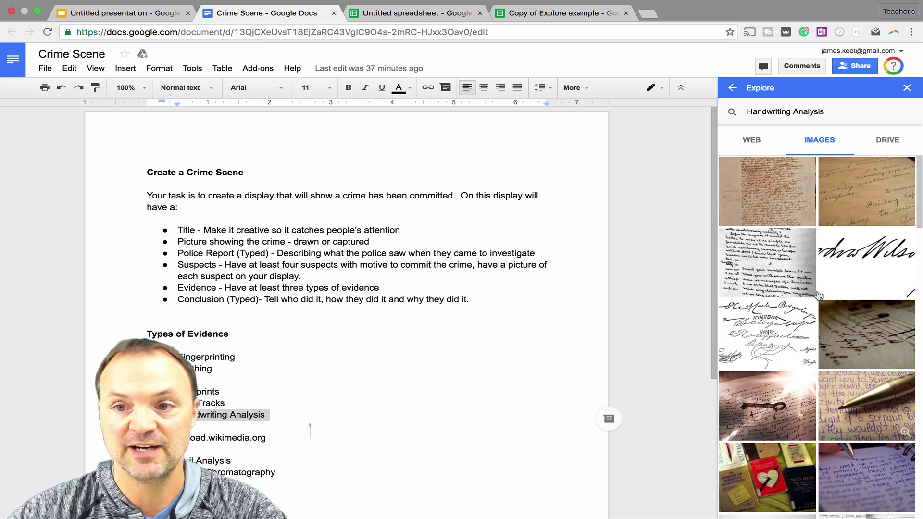
{"action": "left_click", "coordinate": [884, 145]}
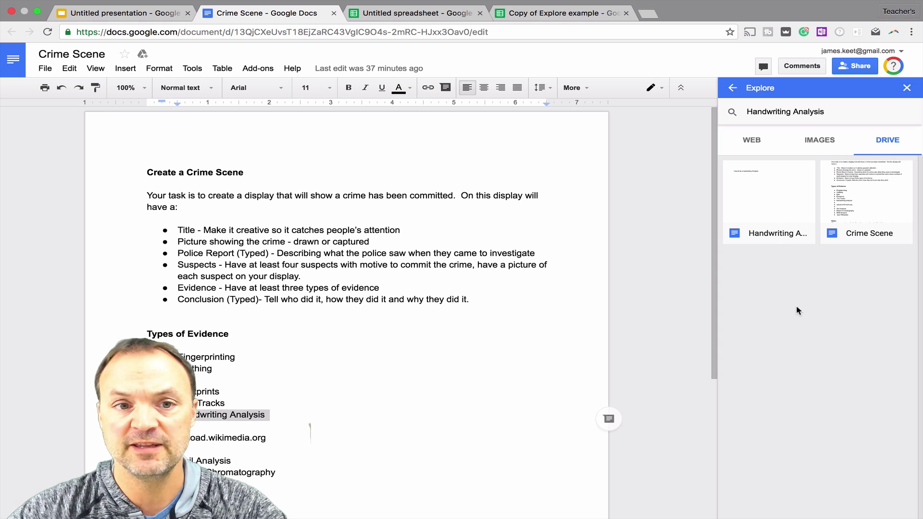
{"action": "left_click", "coordinate": [191, 68]}
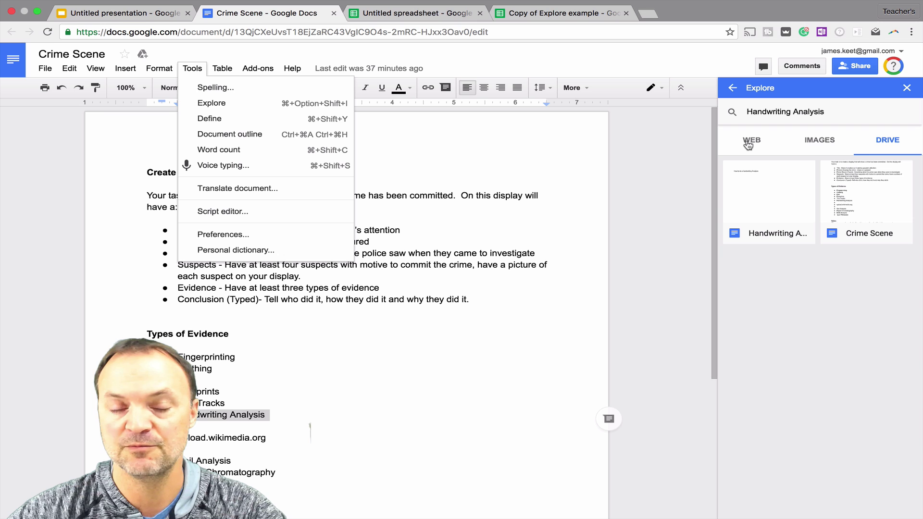
- Insert a handwriting image from Explore's image results into the Crime Scene document
{"action": "left_click", "coordinate": [812, 141]}
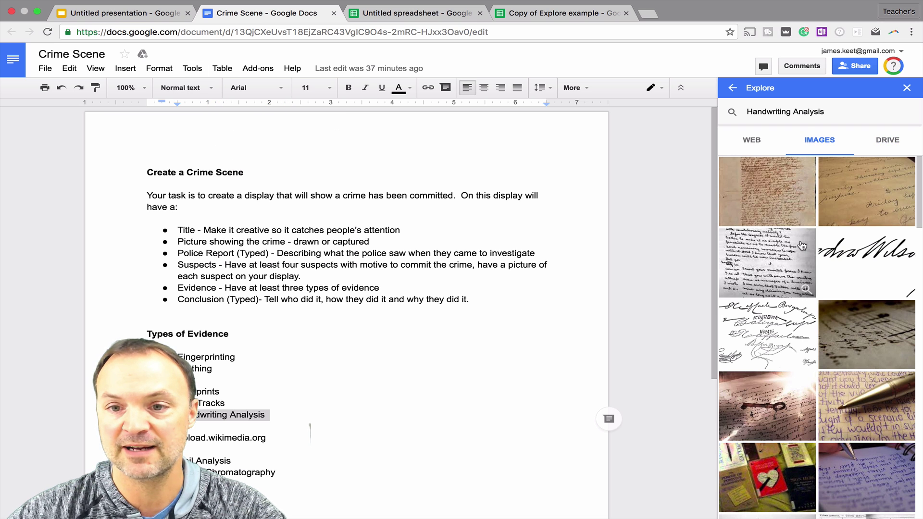
{"action": "left_click", "coordinate": [838, 258]}
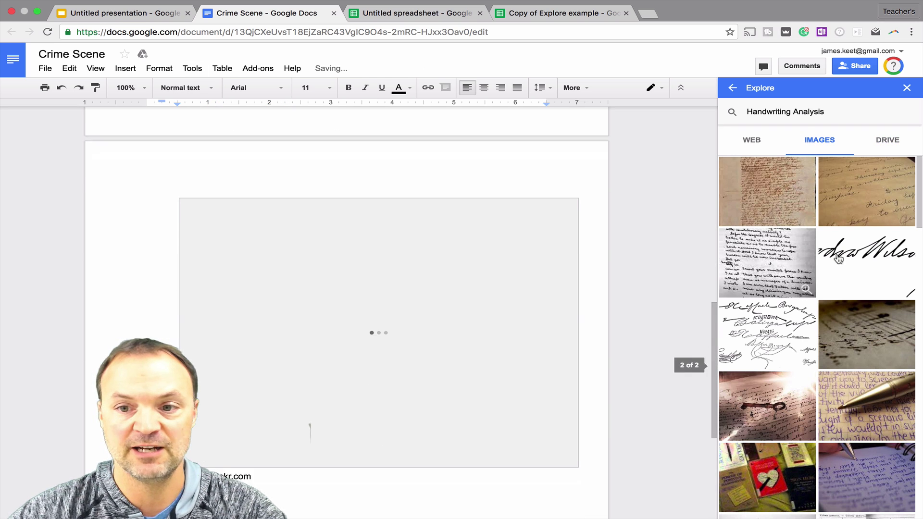
{"action": "scroll", "coordinate": [383, 355], "scroll_direction": "down", "scroll_amount": 5}
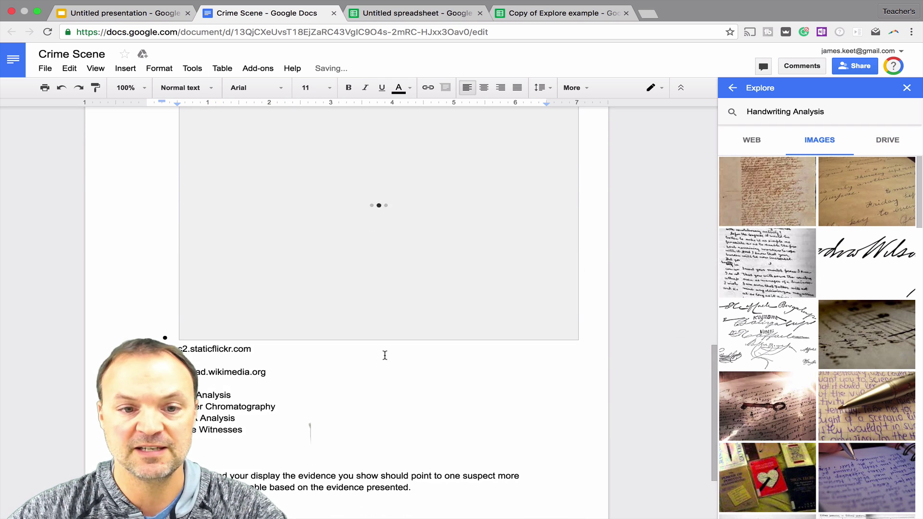
- Review the inserted image and its source citation link, then switch to the Untitled spreadsheet
{"action": "left_click", "coordinate": [181, 335]}
{"action": "scroll", "coordinate": [229, 255], "scroll_direction": "down", "scroll_amount": 3}
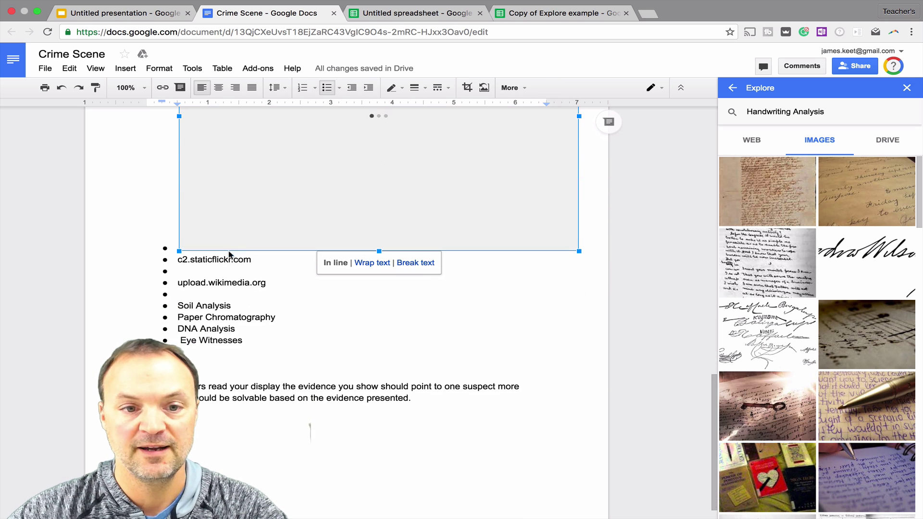
{"action": "left_click_drag", "start_coordinate": [257, 261], "coordinate": [177, 261]}
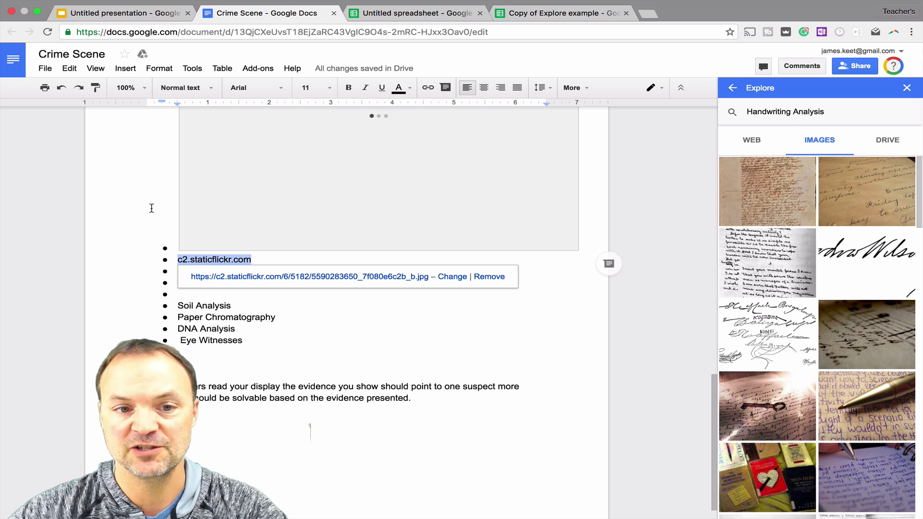
{"action": "left_click", "coordinate": [182, 259]}
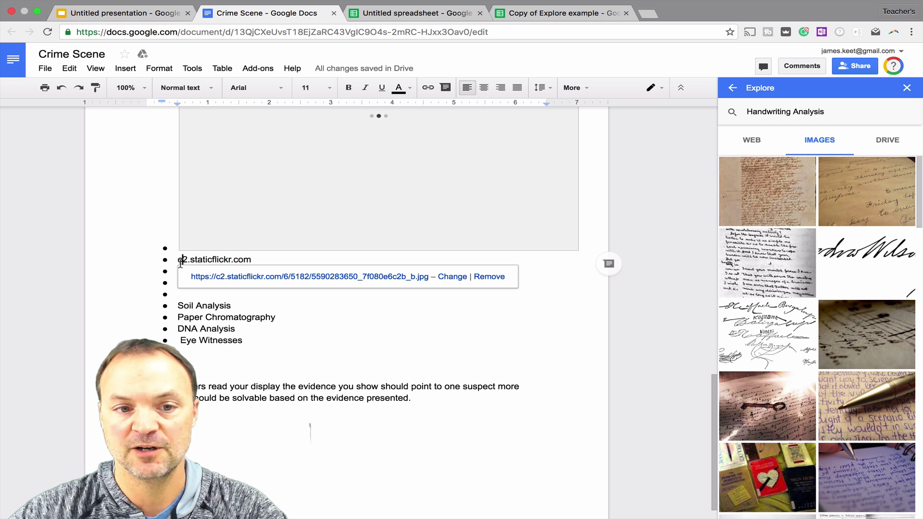
{"action": "left_click", "coordinate": [276, 260]}
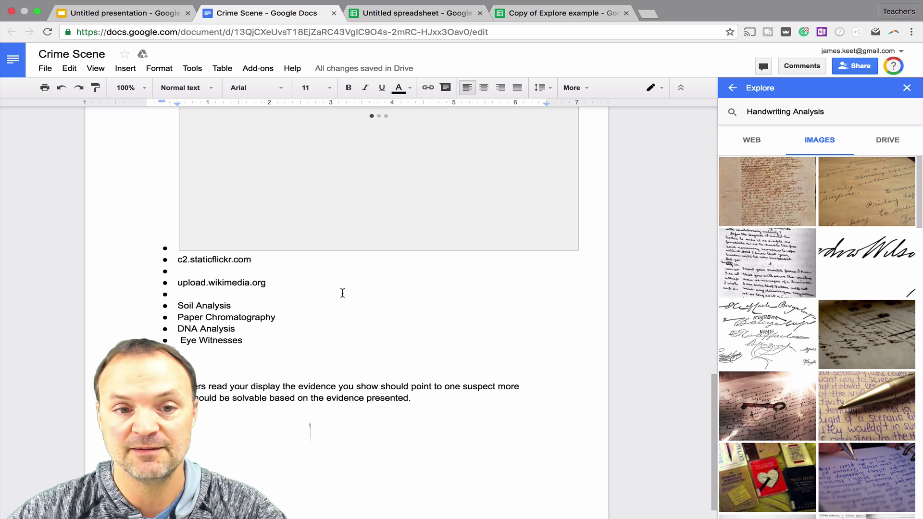
{"action": "scroll", "coordinate": [343, 293], "scroll_direction": "down", "scroll_amount": 2}
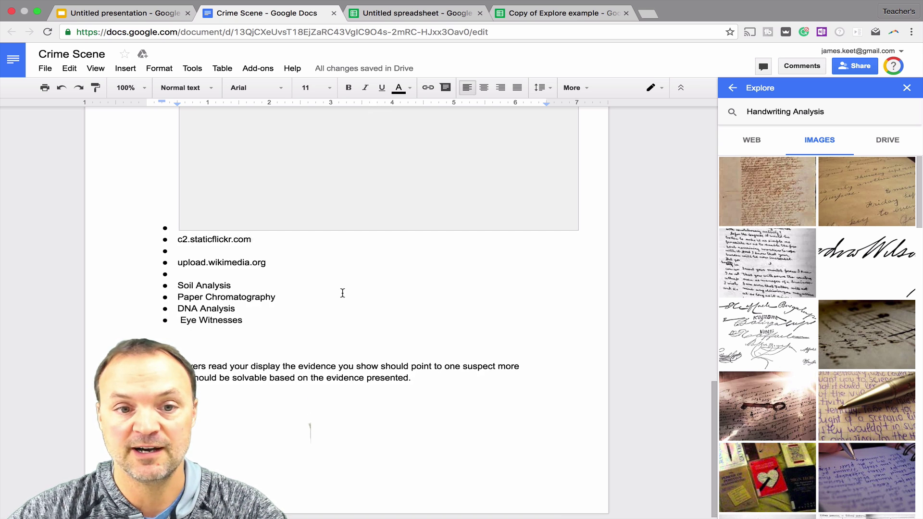
{"action": "scroll", "coordinate": [396, 303], "scroll_direction": "up", "scroll_amount": 8}
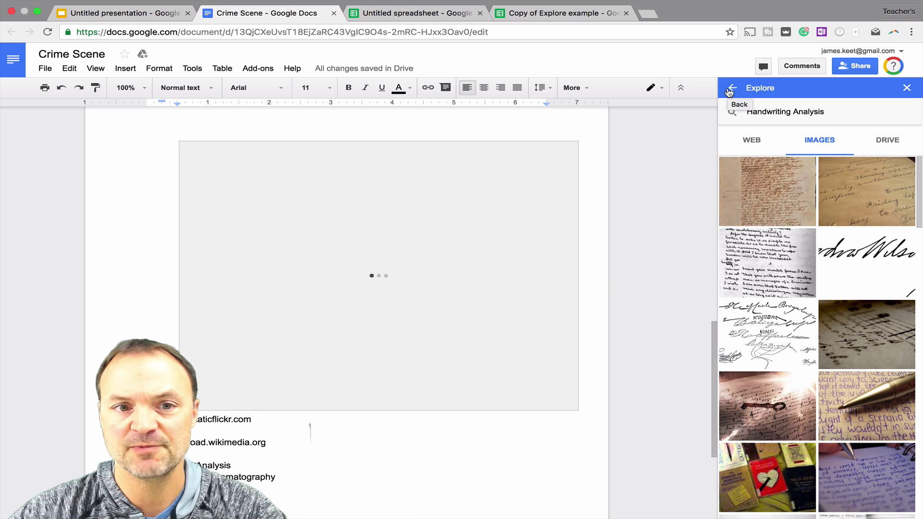
{"action": "scroll", "coordinate": [333, 434], "scroll_direction": "down", "scroll_amount": 7}
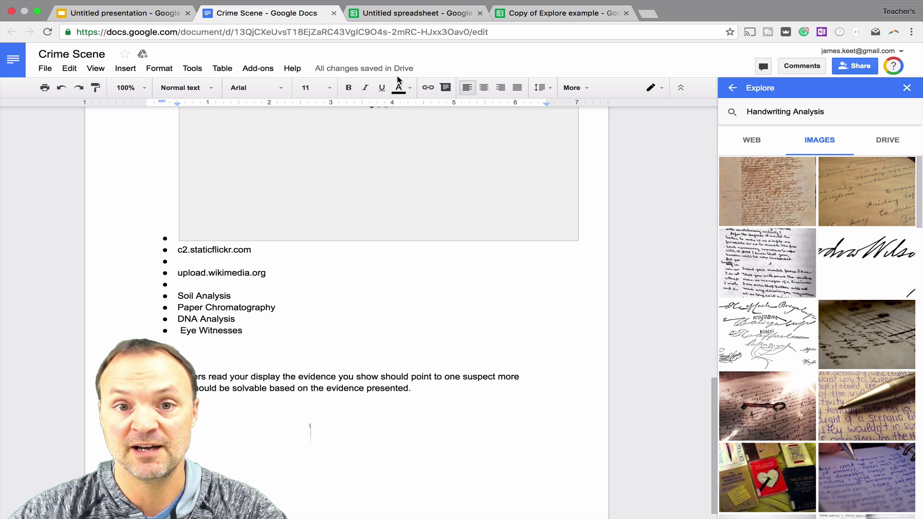
{"action": "left_click", "coordinate": [410, 19]}
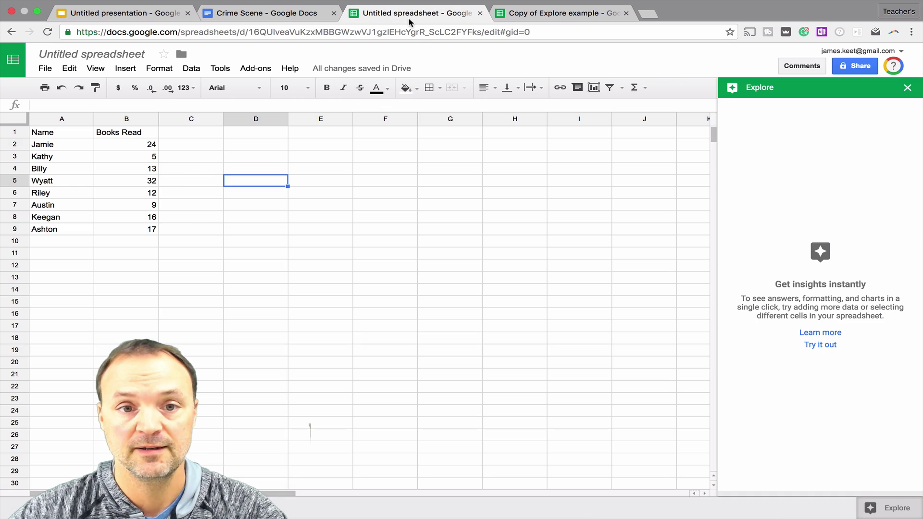
- Close Explore, select A1:B9, and reopen Explore to see sum 128, average 16 and chart suggestions
{"action": "left_click", "coordinate": [906, 89]}
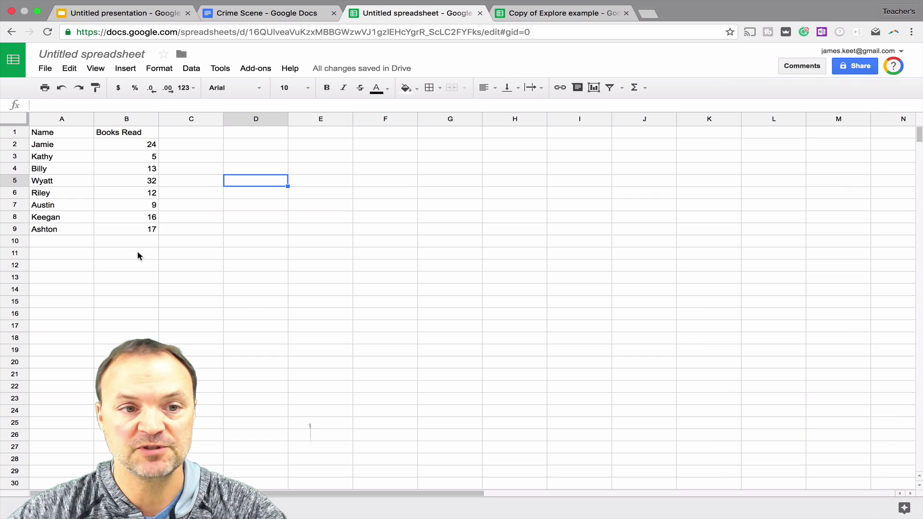
{"action": "left_click_drag", "start_coordinate": [56, 133], "coordinate": [146, 230]}
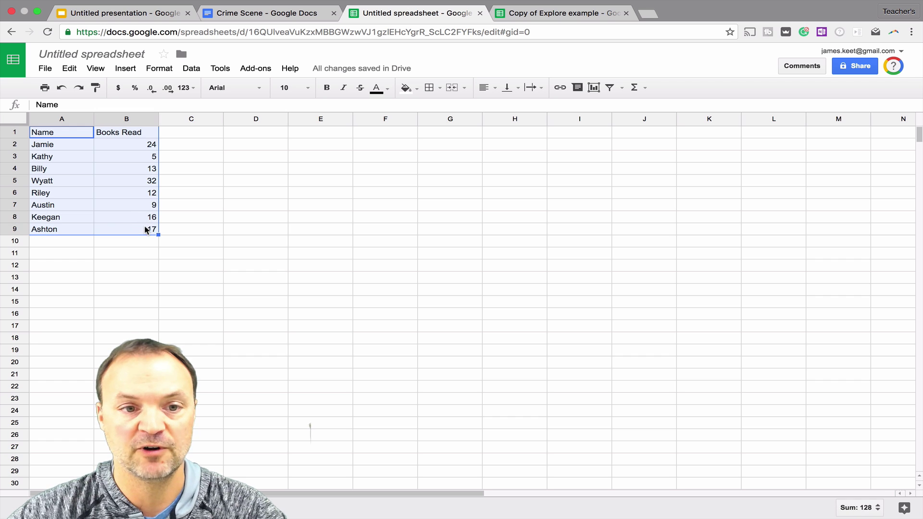
{"action": "left_click", "coordinate": [893, 508]}
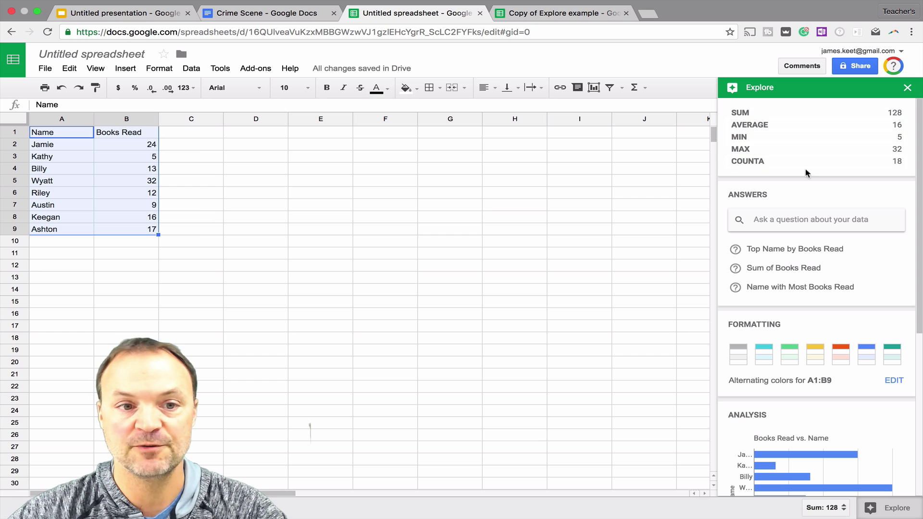
{"action": "scroll", "coordinate": [802, 224], "scroll_direction": "down", "scroll_amount": 5}
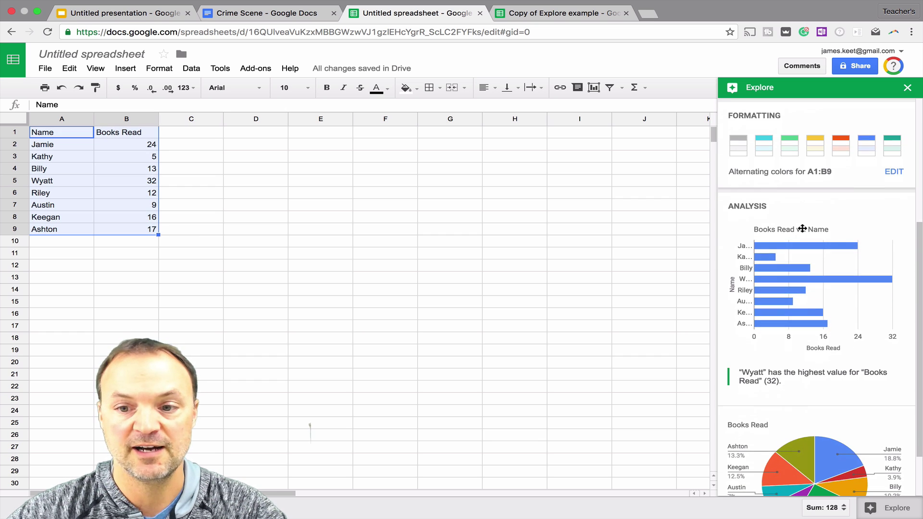
{"action": "scroll", "coordinate": [799, 312], "scroll_direction": "down", "scroll_amount": 2}
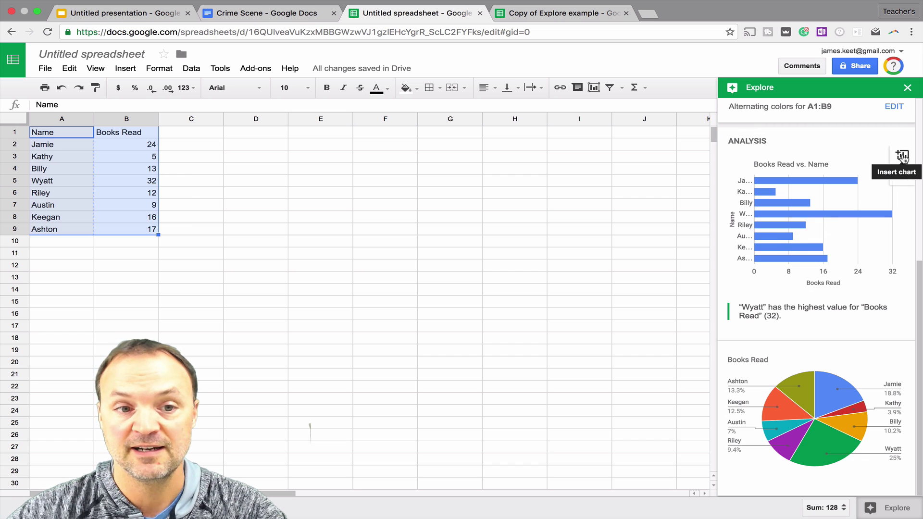
{"action": "scroll", "coordinate": [805, 177], "scroll_direction": "up", "scroll_amount": 6}
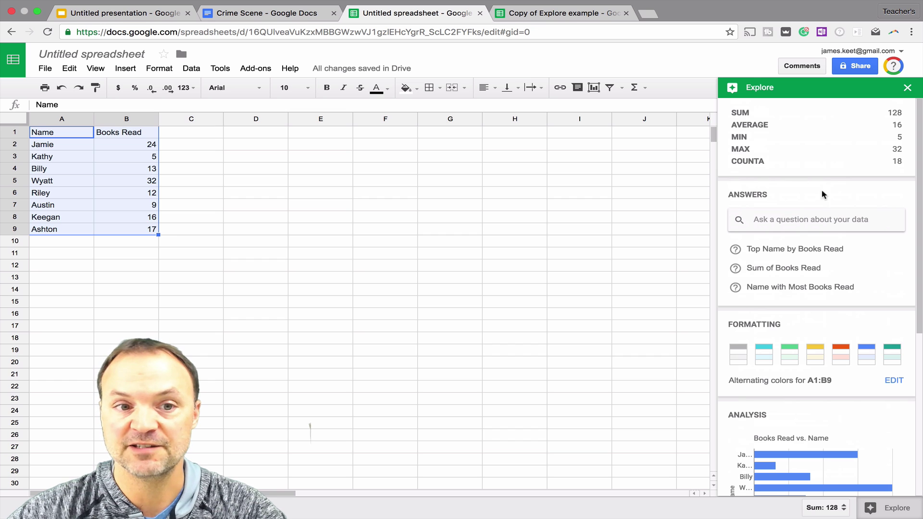
- Ask Explore for the average of Books Read and show the formula behind it
{"action": "left_click", "coordinate": [812, 222]}
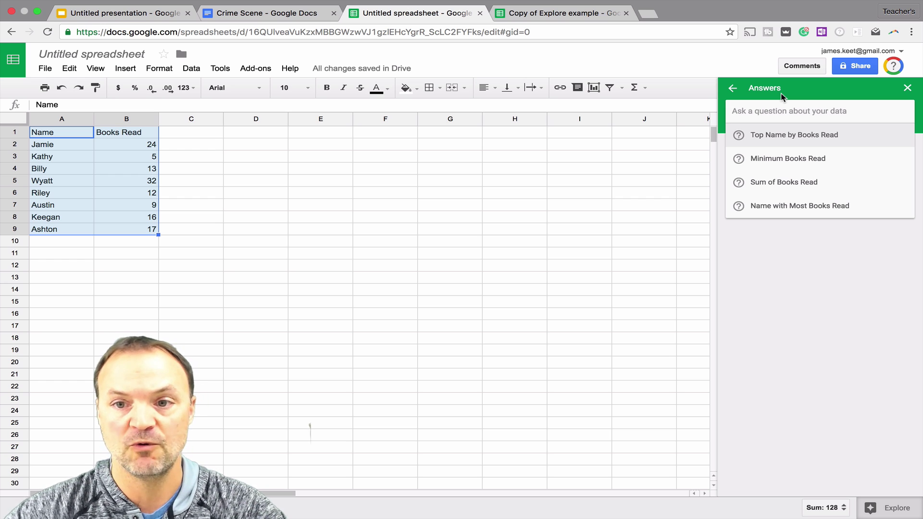
{"action": "type", "text": "avera"}
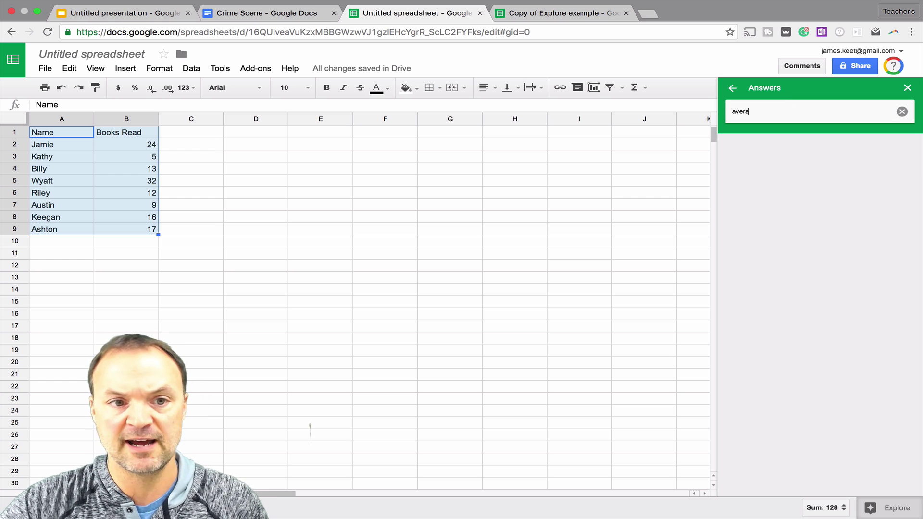
{"action": "type", "text": "ge books"}
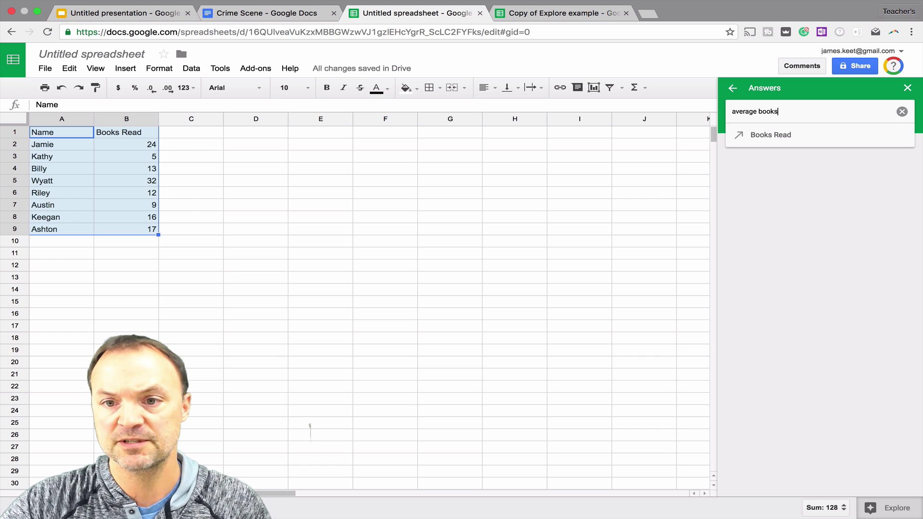
{"action": "left_click", "coordinate": [771, 135]}
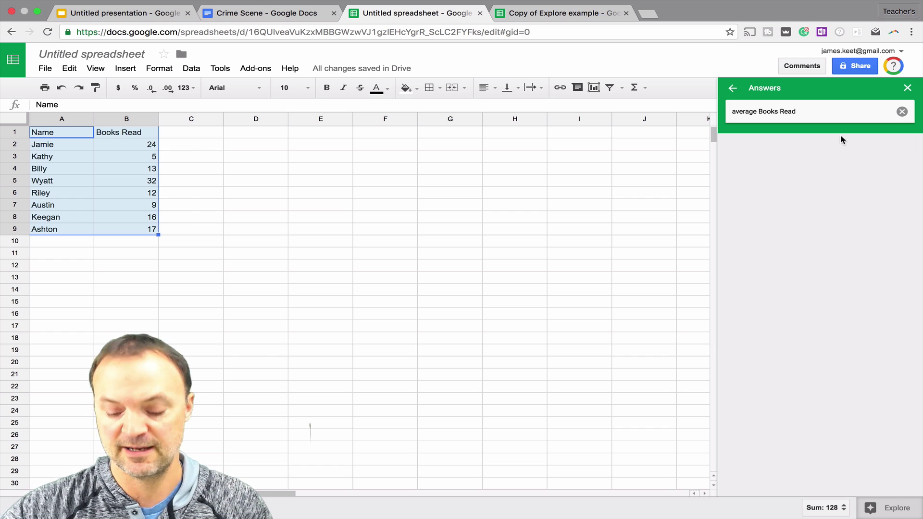
{"action": "key", "text": "Return"}
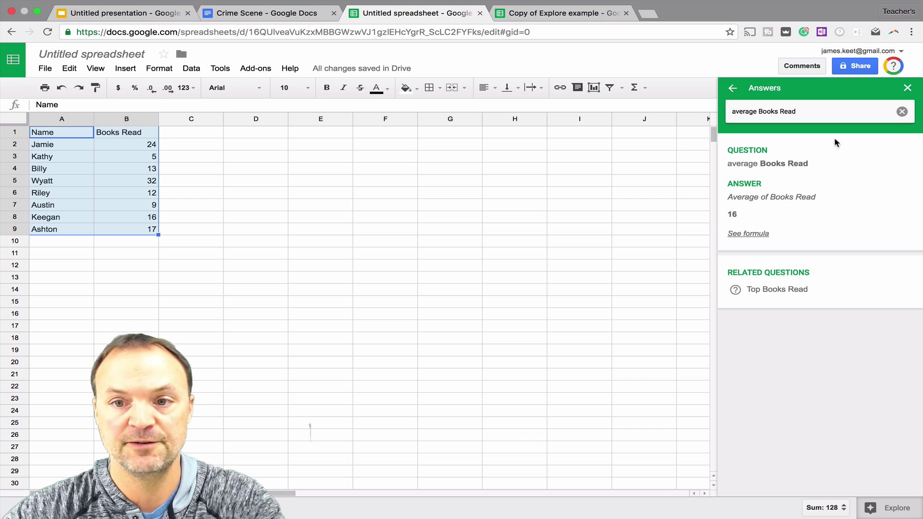
{"action": "left_click", "coordinate": [747, 234]}
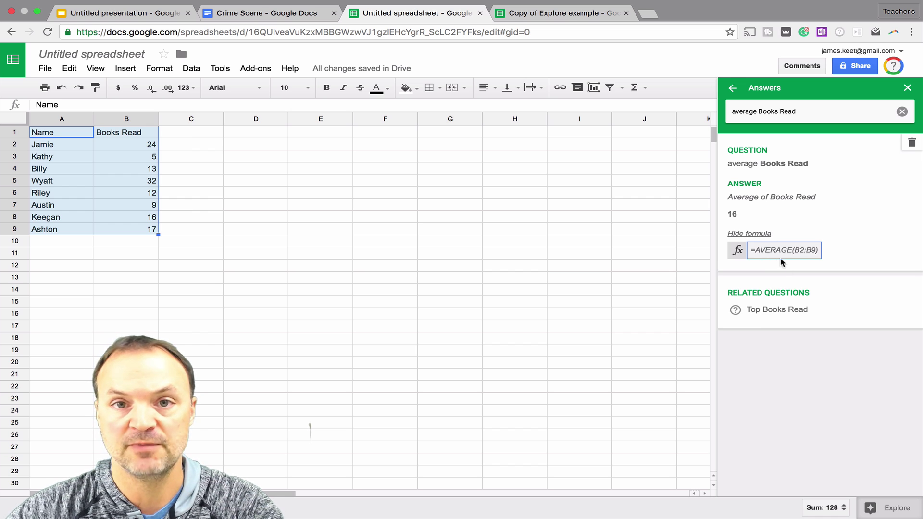
- Extend the question to exclude one student, giving 14.85714286, and show its AVERAGEIFS formula
{"action": "left_click", "coordinate": [817, 112]}
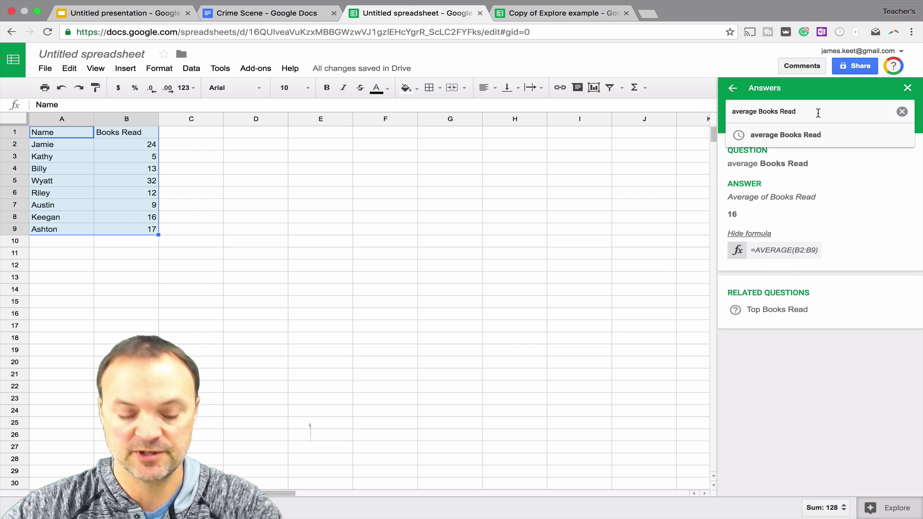
{"action": "type", "text": "exclude ja"}
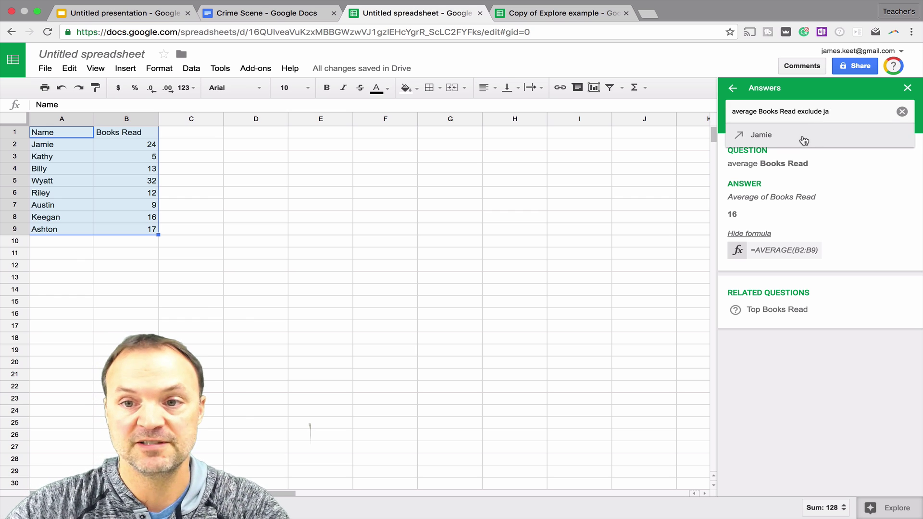
{"action": "left_click", "coordinate": [803, 136]}
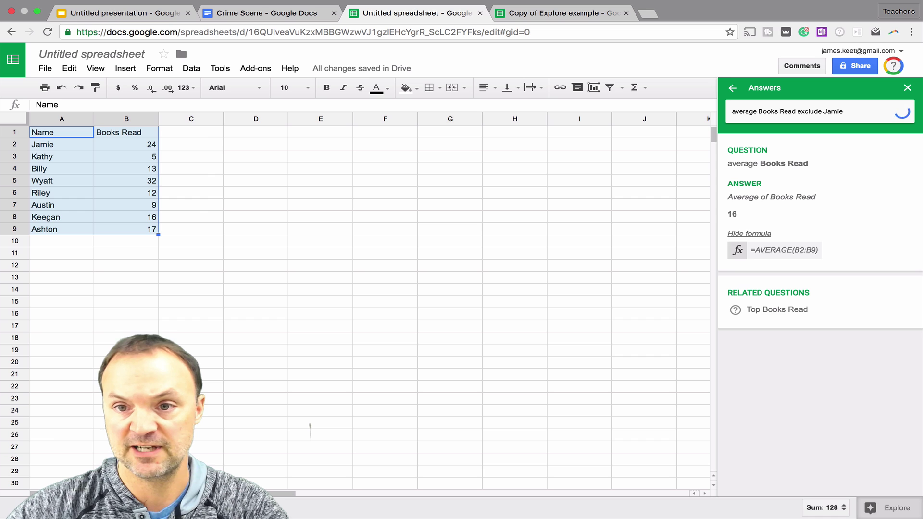
{"action": "key", "text": "Return"}
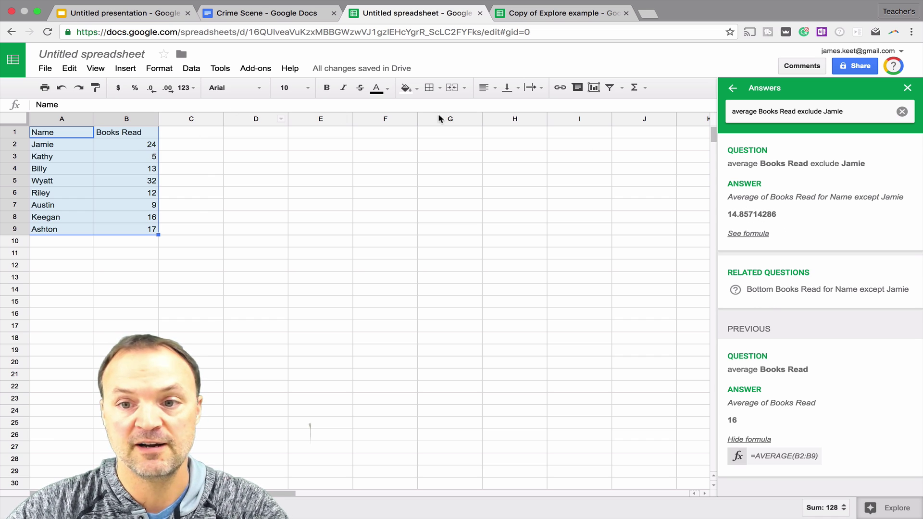
{"action": "left_click", "coordinate": [758, 235]}
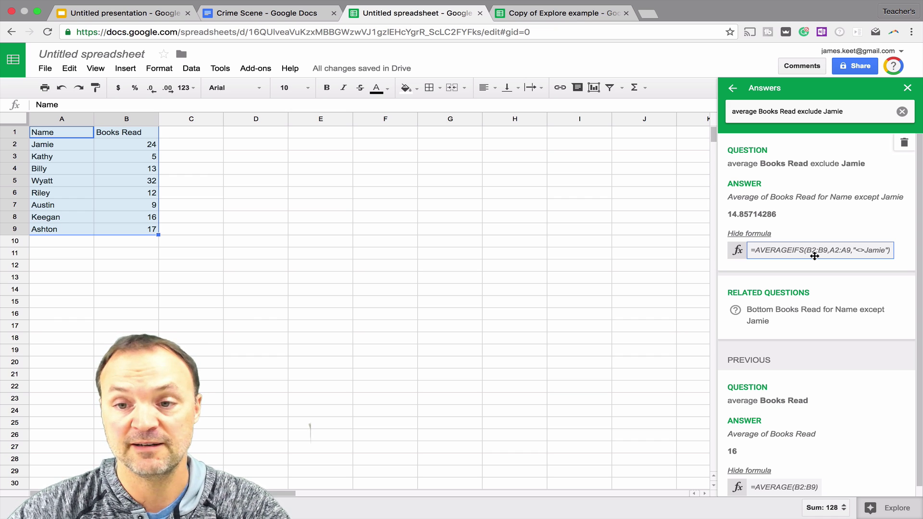
- Switch to the World Cup example spreadsheet and ask Explore a misspelled 'total goals scored' question
{"action": "left_click", "coordinate": [529, 16]}
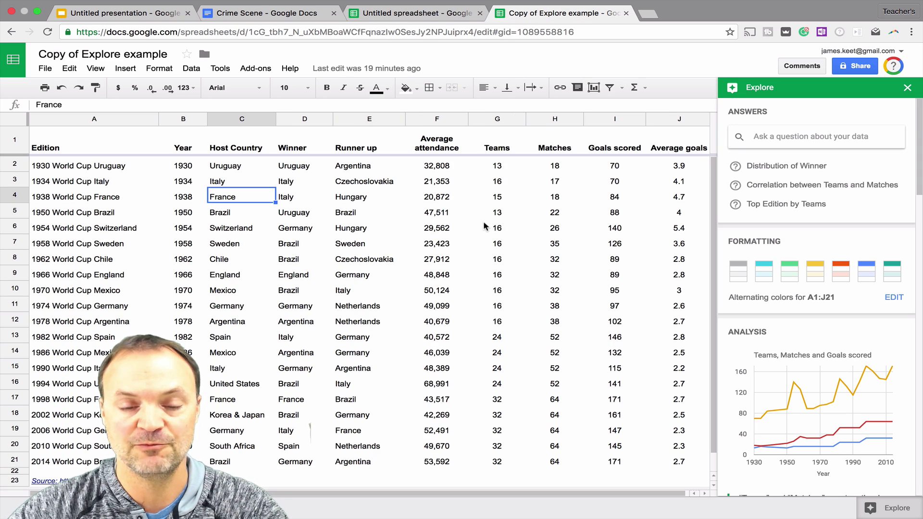
{"action": "scroll", "coordinate": [485, 226], "scroll_direction": "down", "scroll_amount": 1}
{"action": "scroll", "coordinate": [486, 226], "scroll_direction": "up", "scroll_amount": 1}
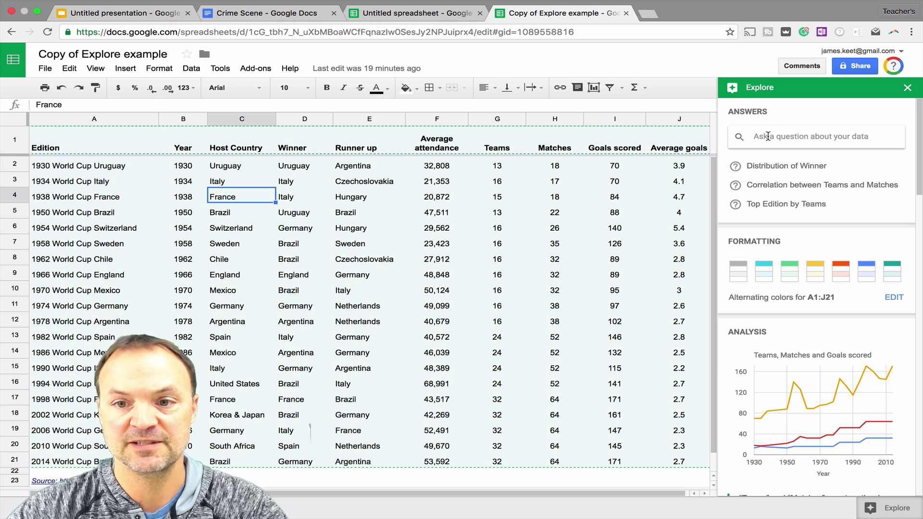
{"action": "left_click", "coordinate": [768, 136]}
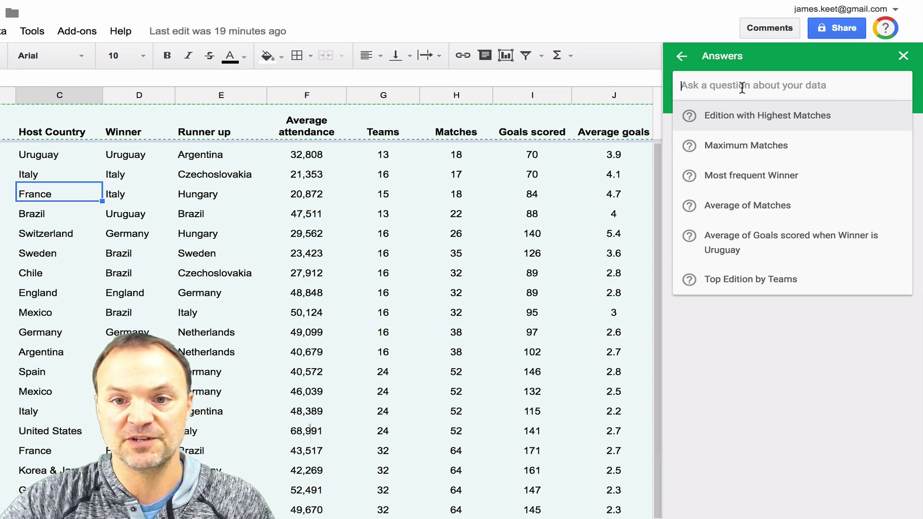
{"action": "type", "text": "tt"}
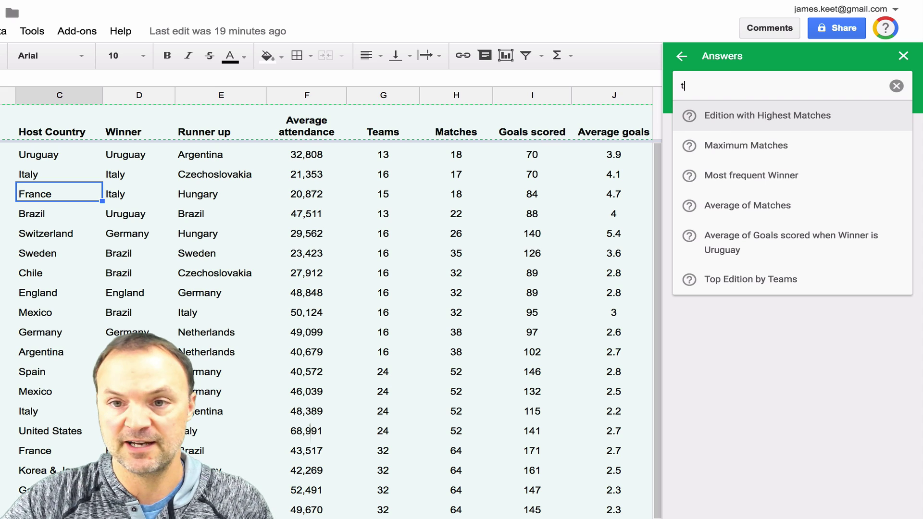
{"action": "key", "text": "BackSpace"}
{"action": "type", "text": "t"}
{"action": "key", "text": "BackSpace"}
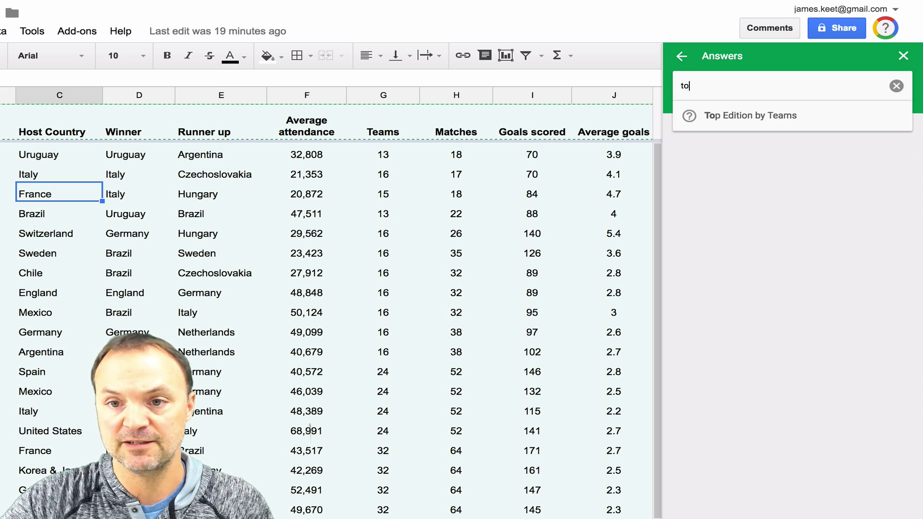
{"action": "type", "text": "ot"}
{"action": "type", "text": "oal"}
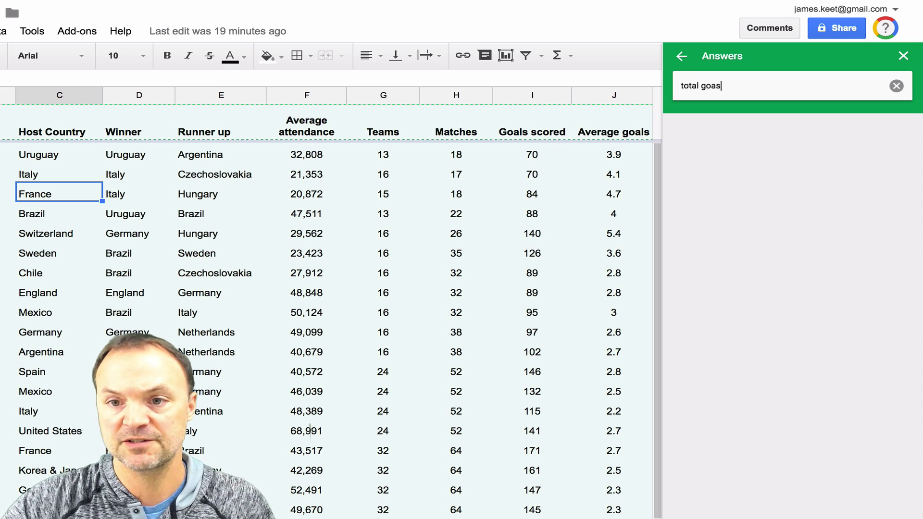
{"action": "key", "text": "BackSpace"}
{"action": "type", "text": "ls scroe"}
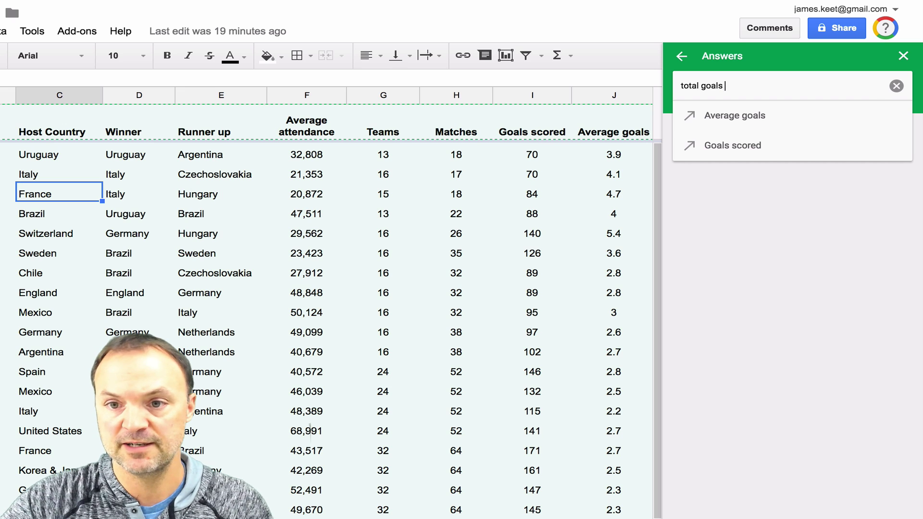
{"action": "type", "text": "d"}
{"action": "key", "text": "Return"}
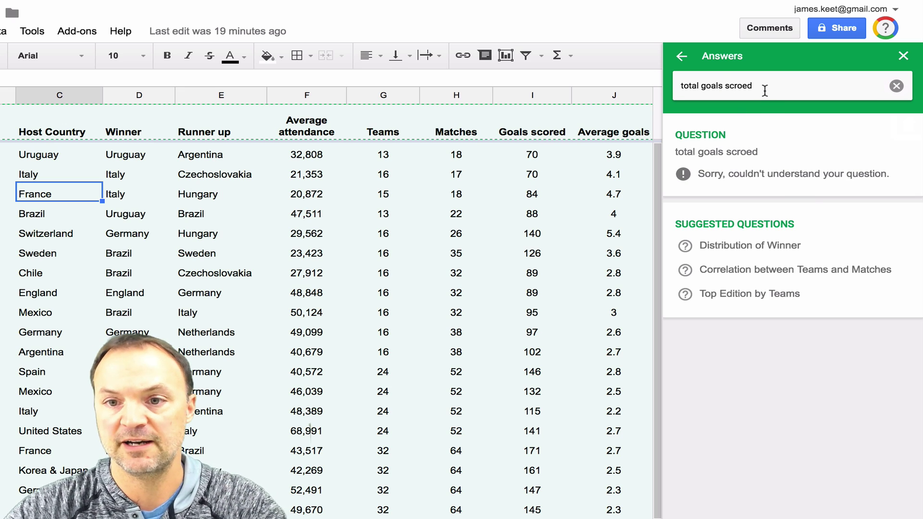
- Retype the question correctly as 'total goals scored' to get Sum of Goals scored, 2379
{"action": "triple_click", "coordinate": [763, 91]}
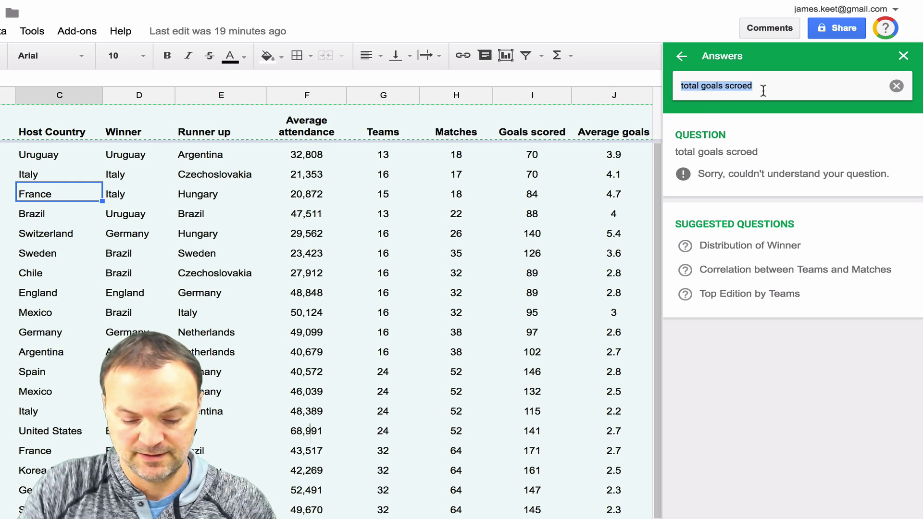
{"action": "type", "text": "tota"}
{"action": "key", "text": "BackSpace"}
{"action": "key", "text": "BackSpace"}
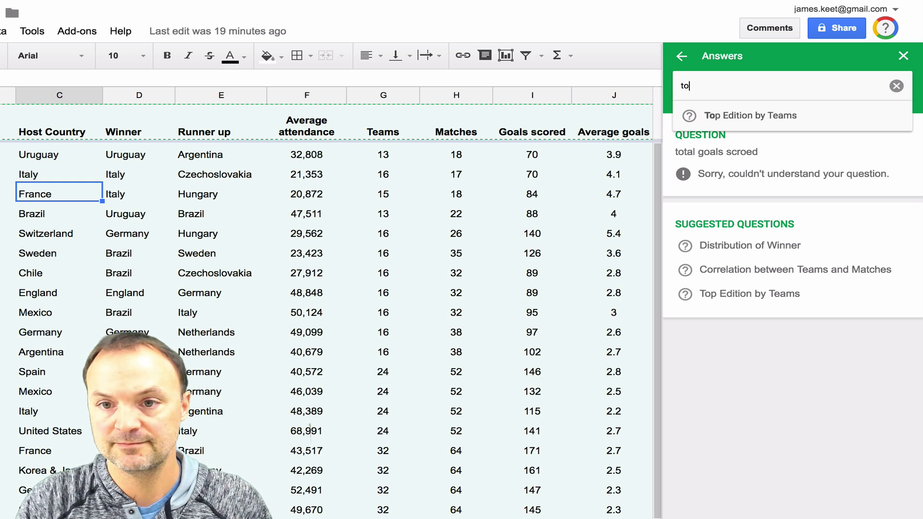
{"action": "type", "text": "tal goas"}
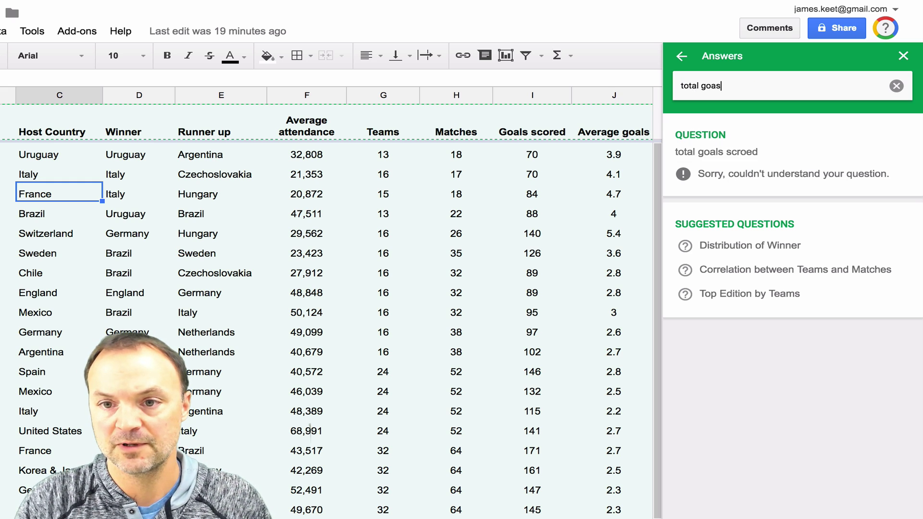
{"action": "key", "text": "BackSpace"}
{"action": "type", "text": "ls sco"}
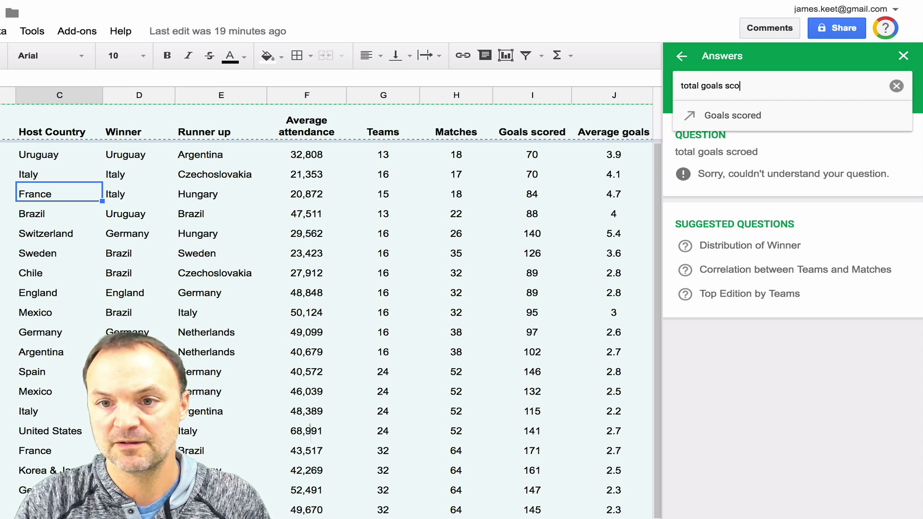
{"action": "type", "text": "red"}
{"action": "key", "text": "Return"}
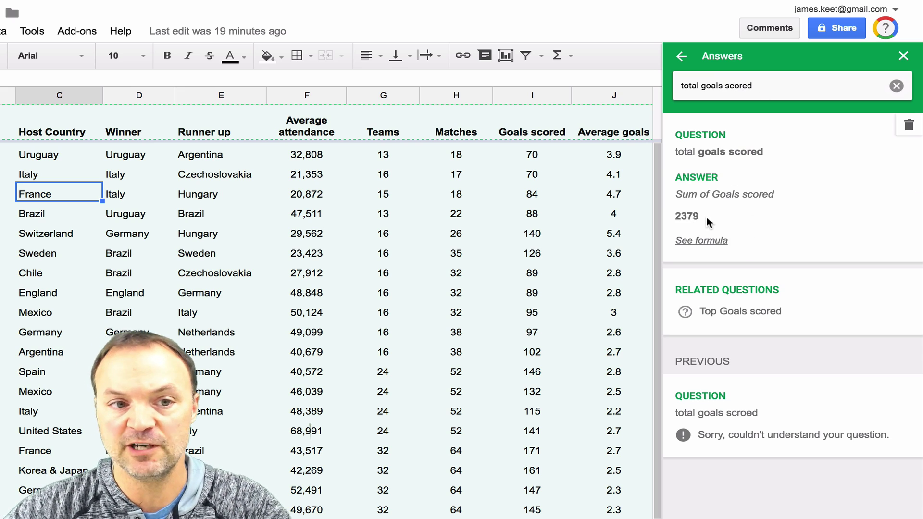
- Extend the Explore query with 'exclude 1934' (1934 World Cup Italy) and reveal the 2309 SUMIFS formula
{"action": "left_click", "coordinate": [781, 86]}
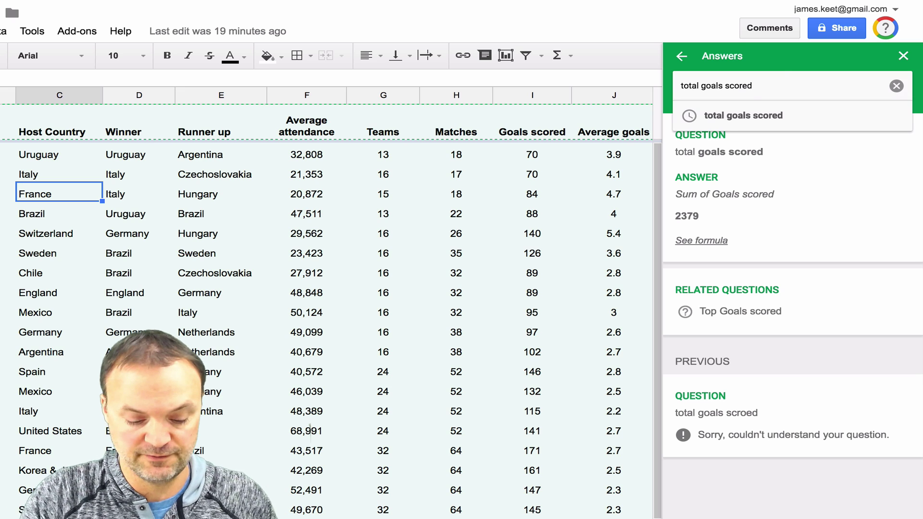
{"action": "type", "text": "exclude"}
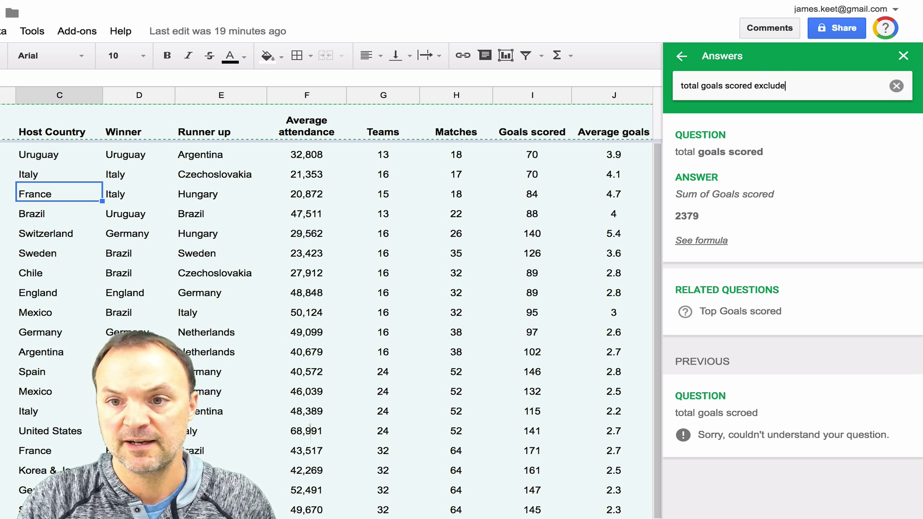
{"action": "type", "text": " 1"}
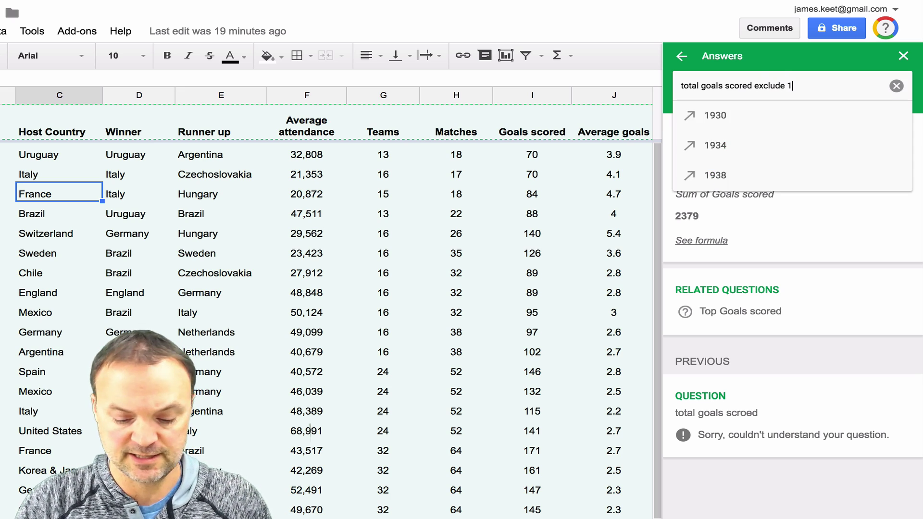
{"action": "type", "text": "934"}
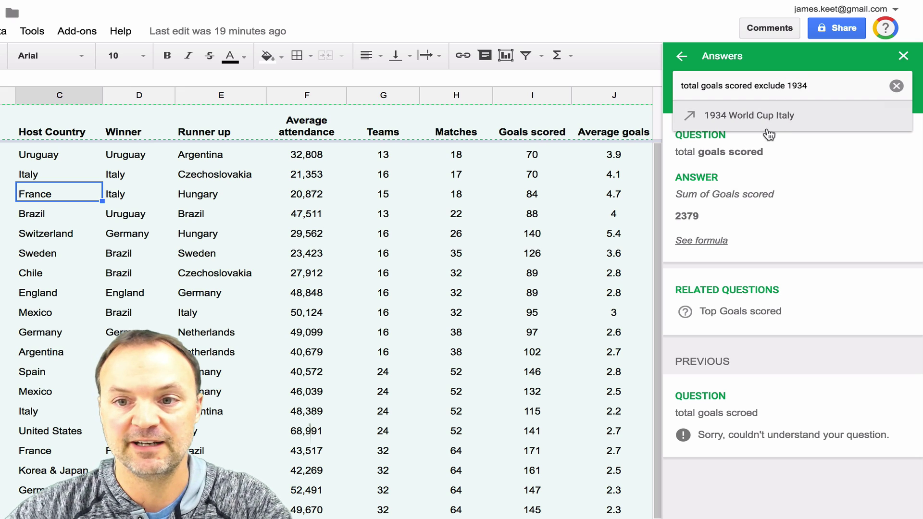
{"action": "left_click", "coordinate": [784, 120]}
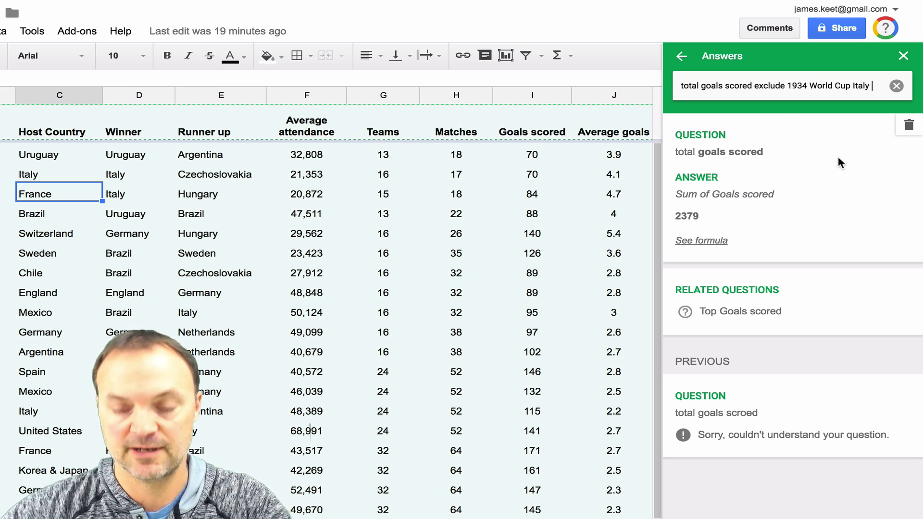
{"action": "key", "text": "Return"}
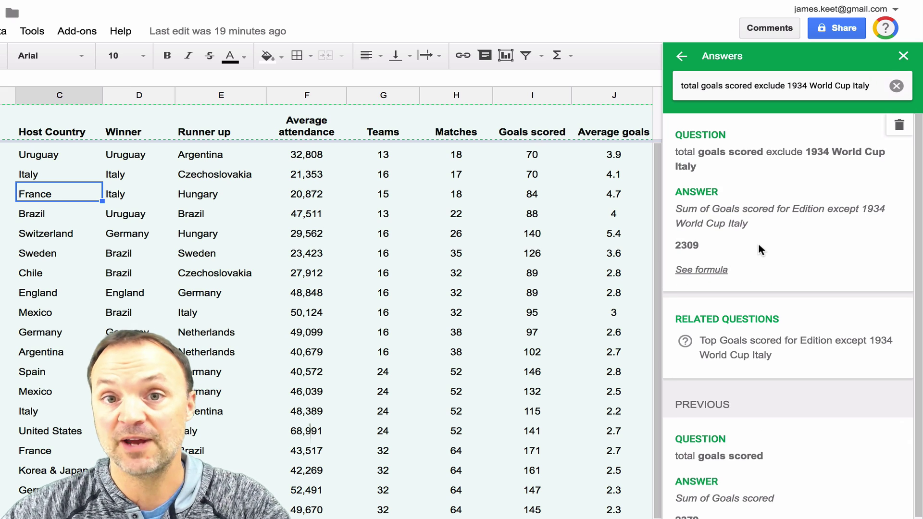
{"action": "left_click", "coordinate": [707, 270]}
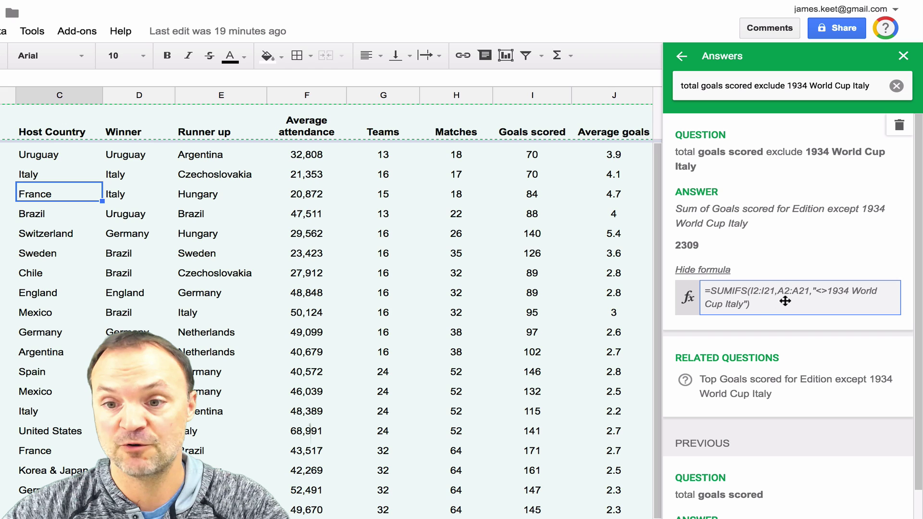